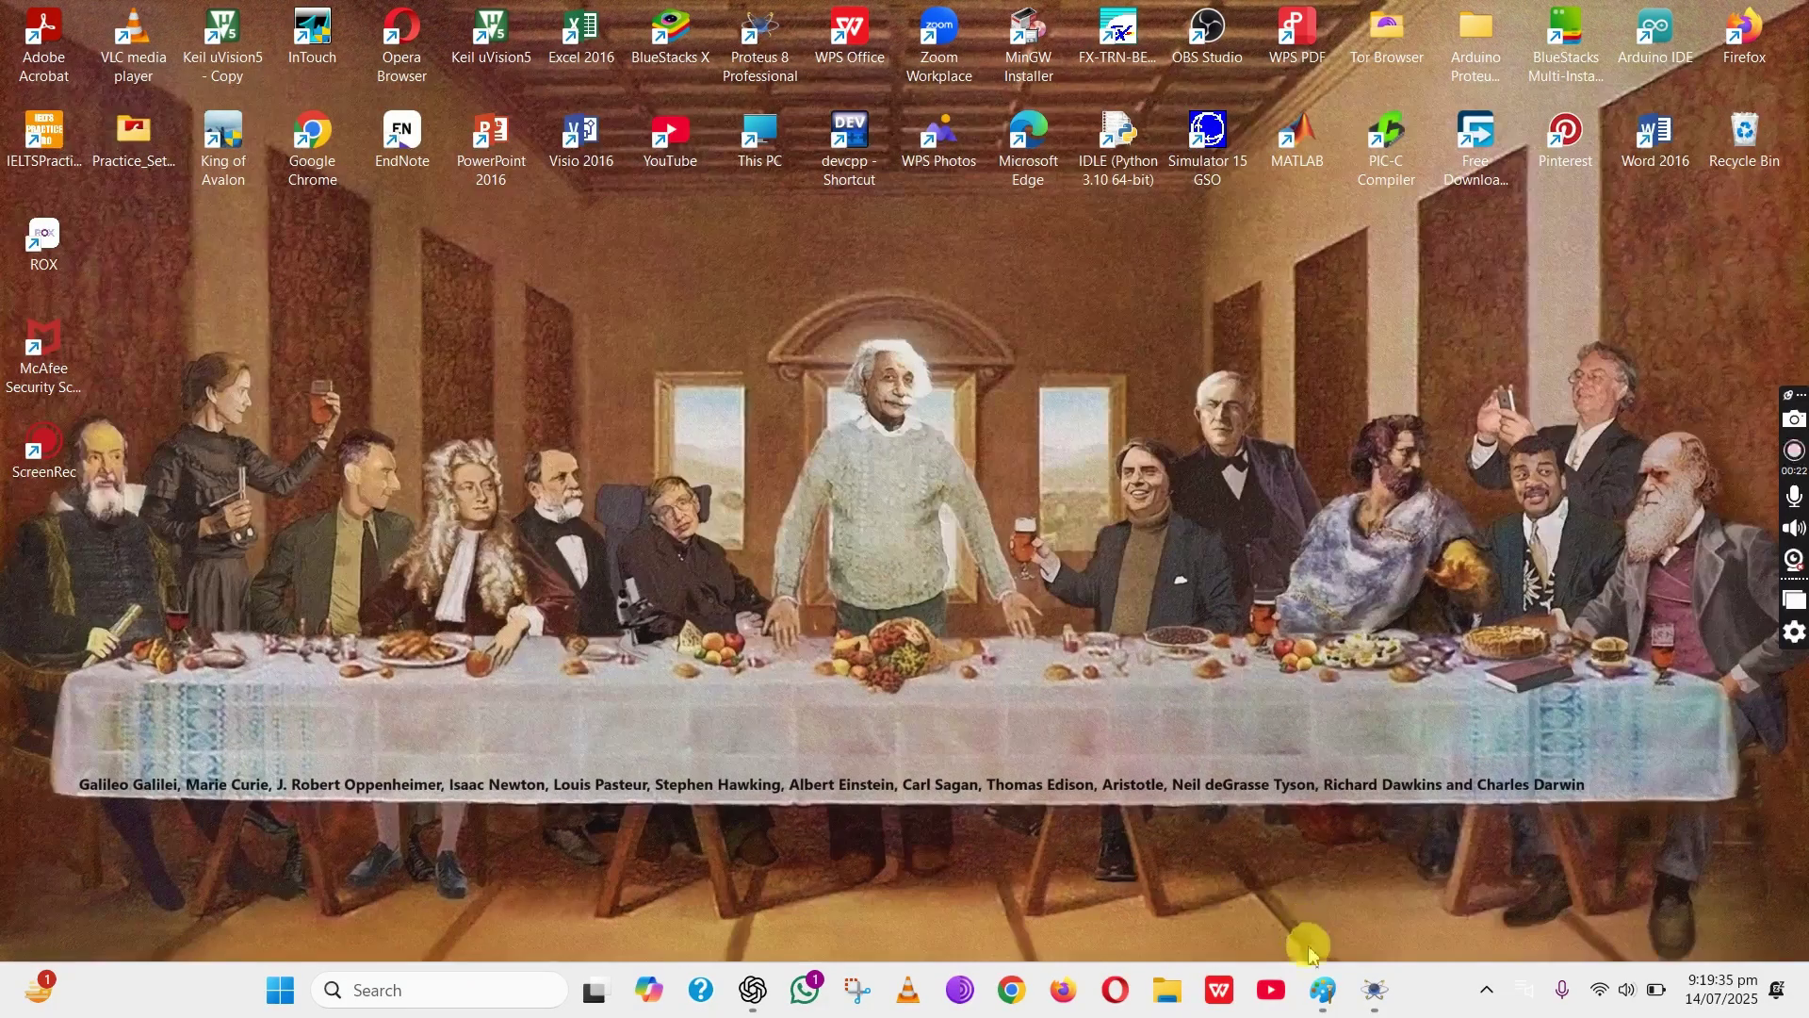
Bring up the Paint flyback diagram showing the Input, transformer and Output sections
{"action": "left_click", "coordinate": [1323, 1001]}
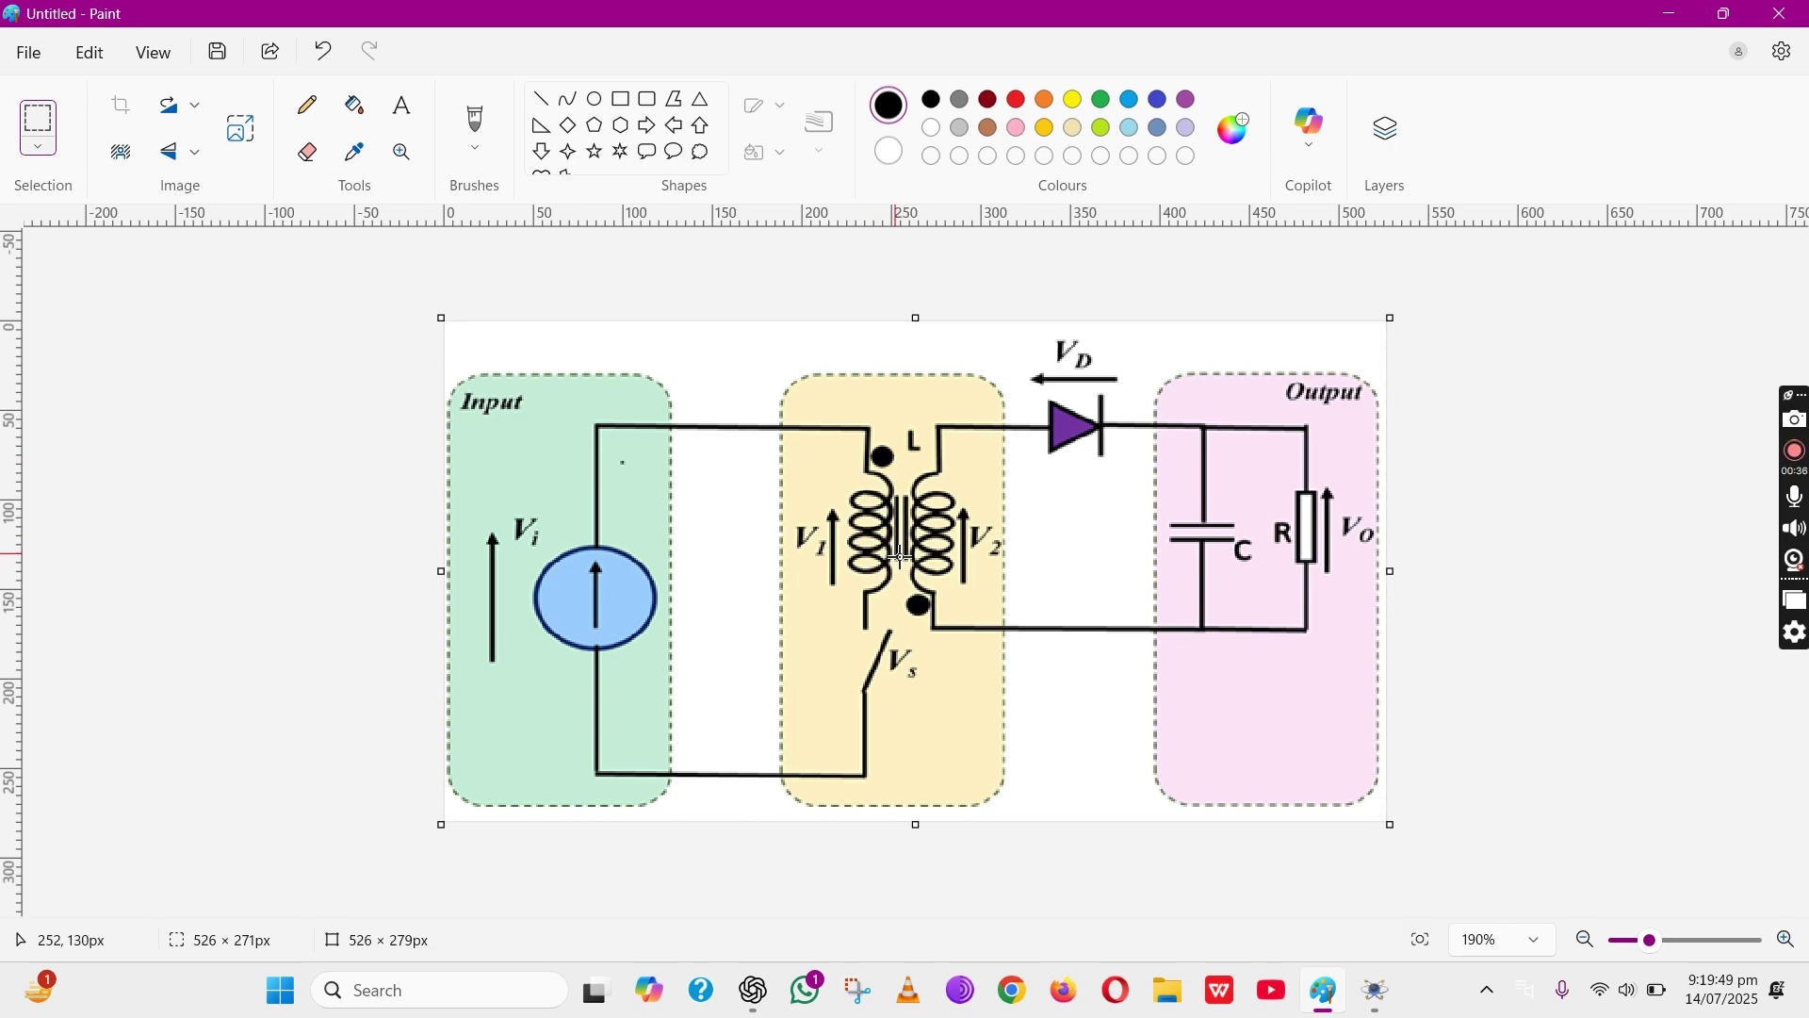
{"action": "left_click", "coordinate": [523, 502]}
{"action": "left_click", "coordinate": [1244, 553]}
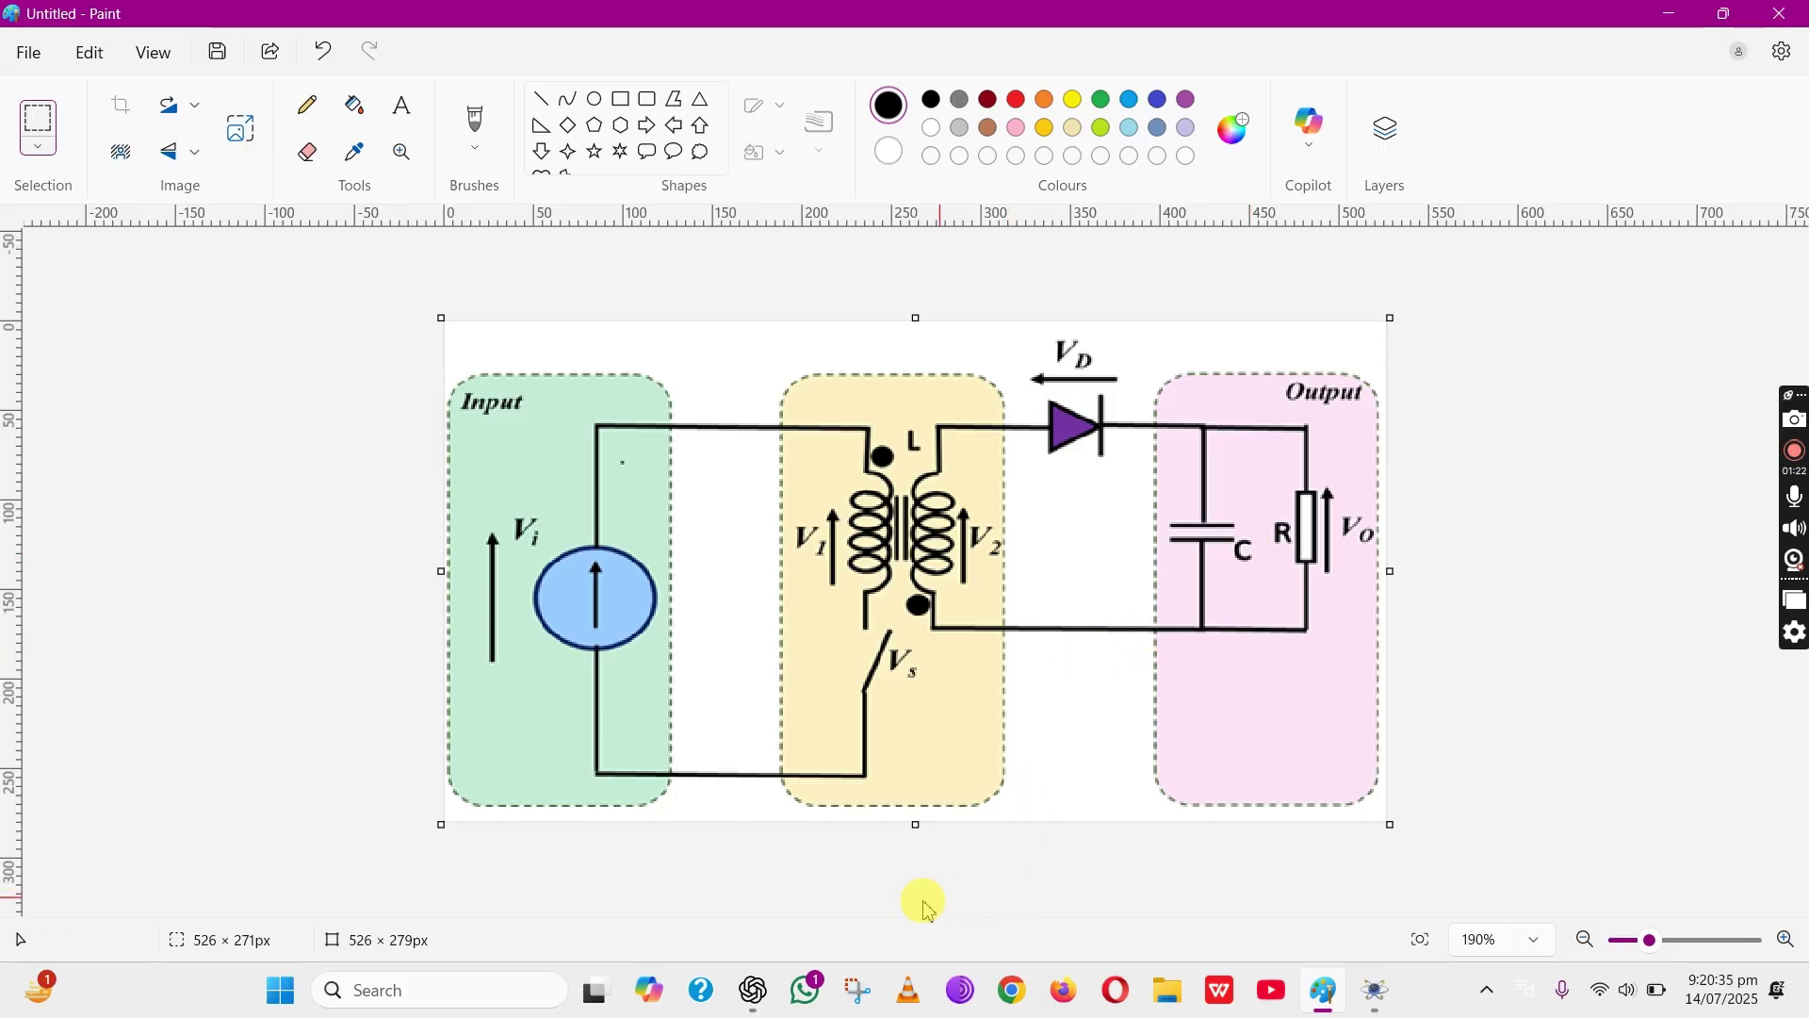
Highlight 'with isolation' in the ChatGPT flyback explanation, then return to the Paint diagram
{"action": "left_click", "coordinate": [754, 990]}
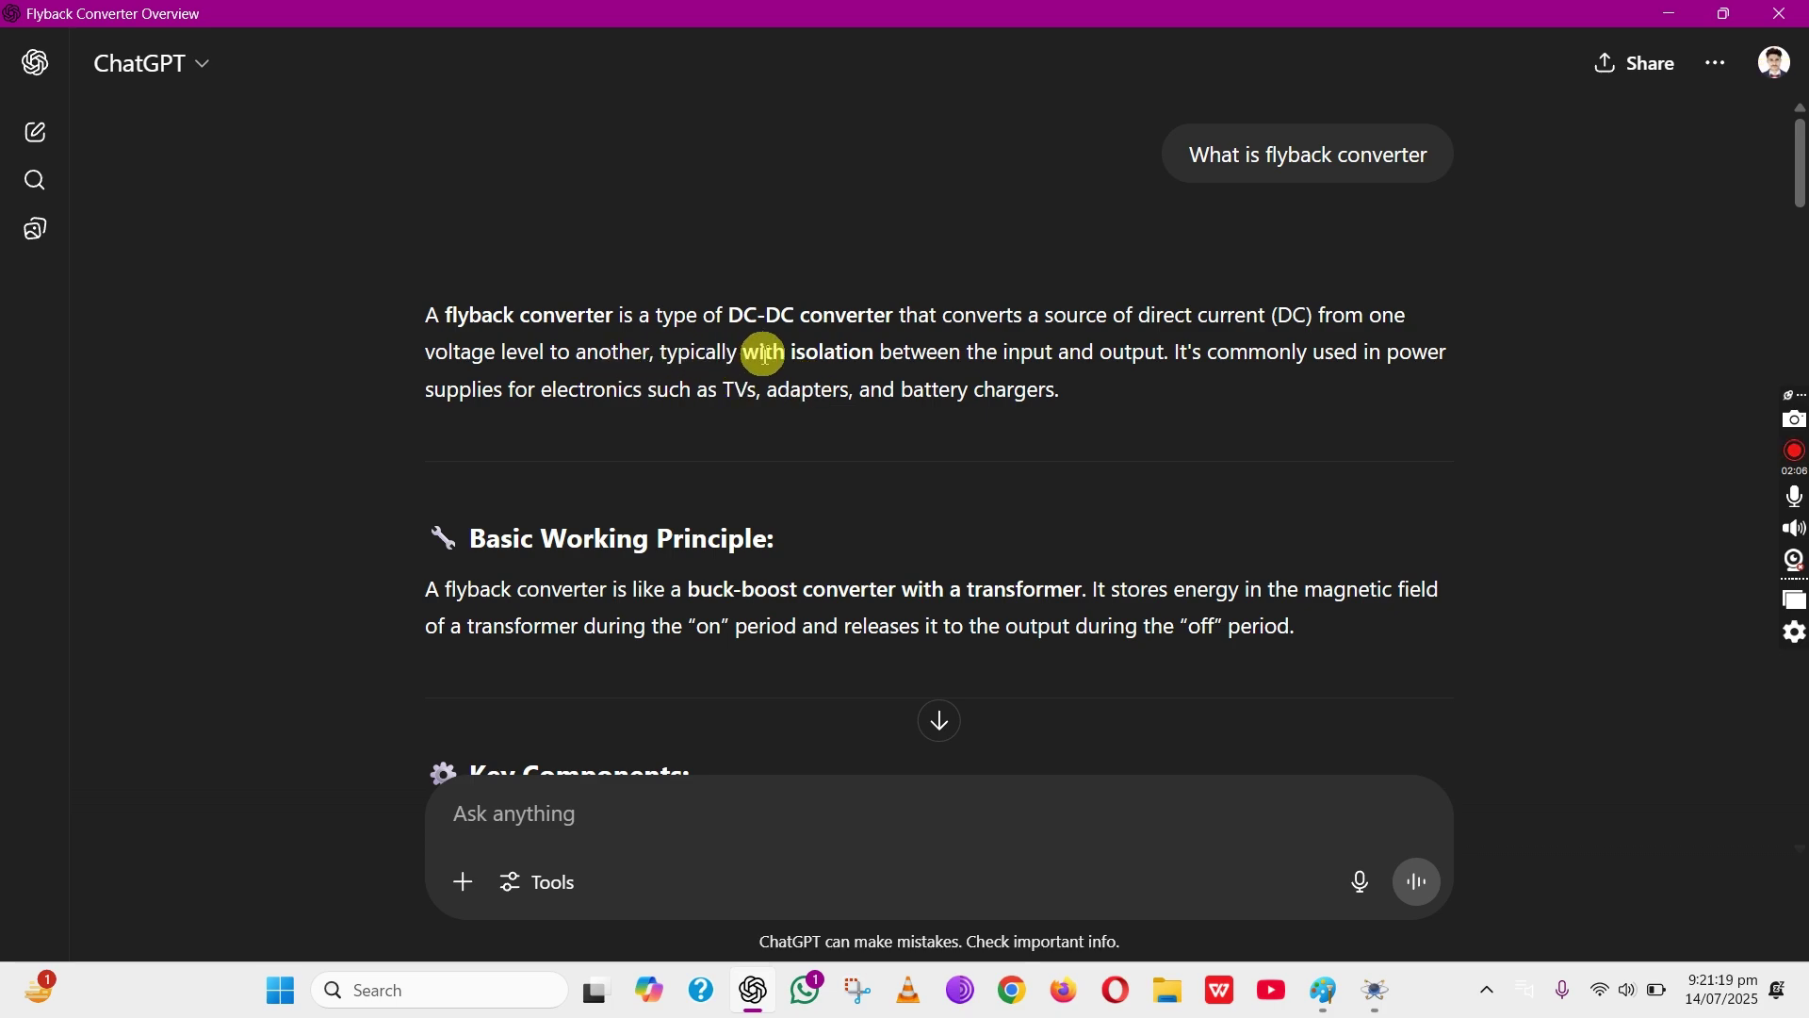
{"action": "left_click_drag", "start_coordinate": [744, 355], "coordinate": [874, 357]}
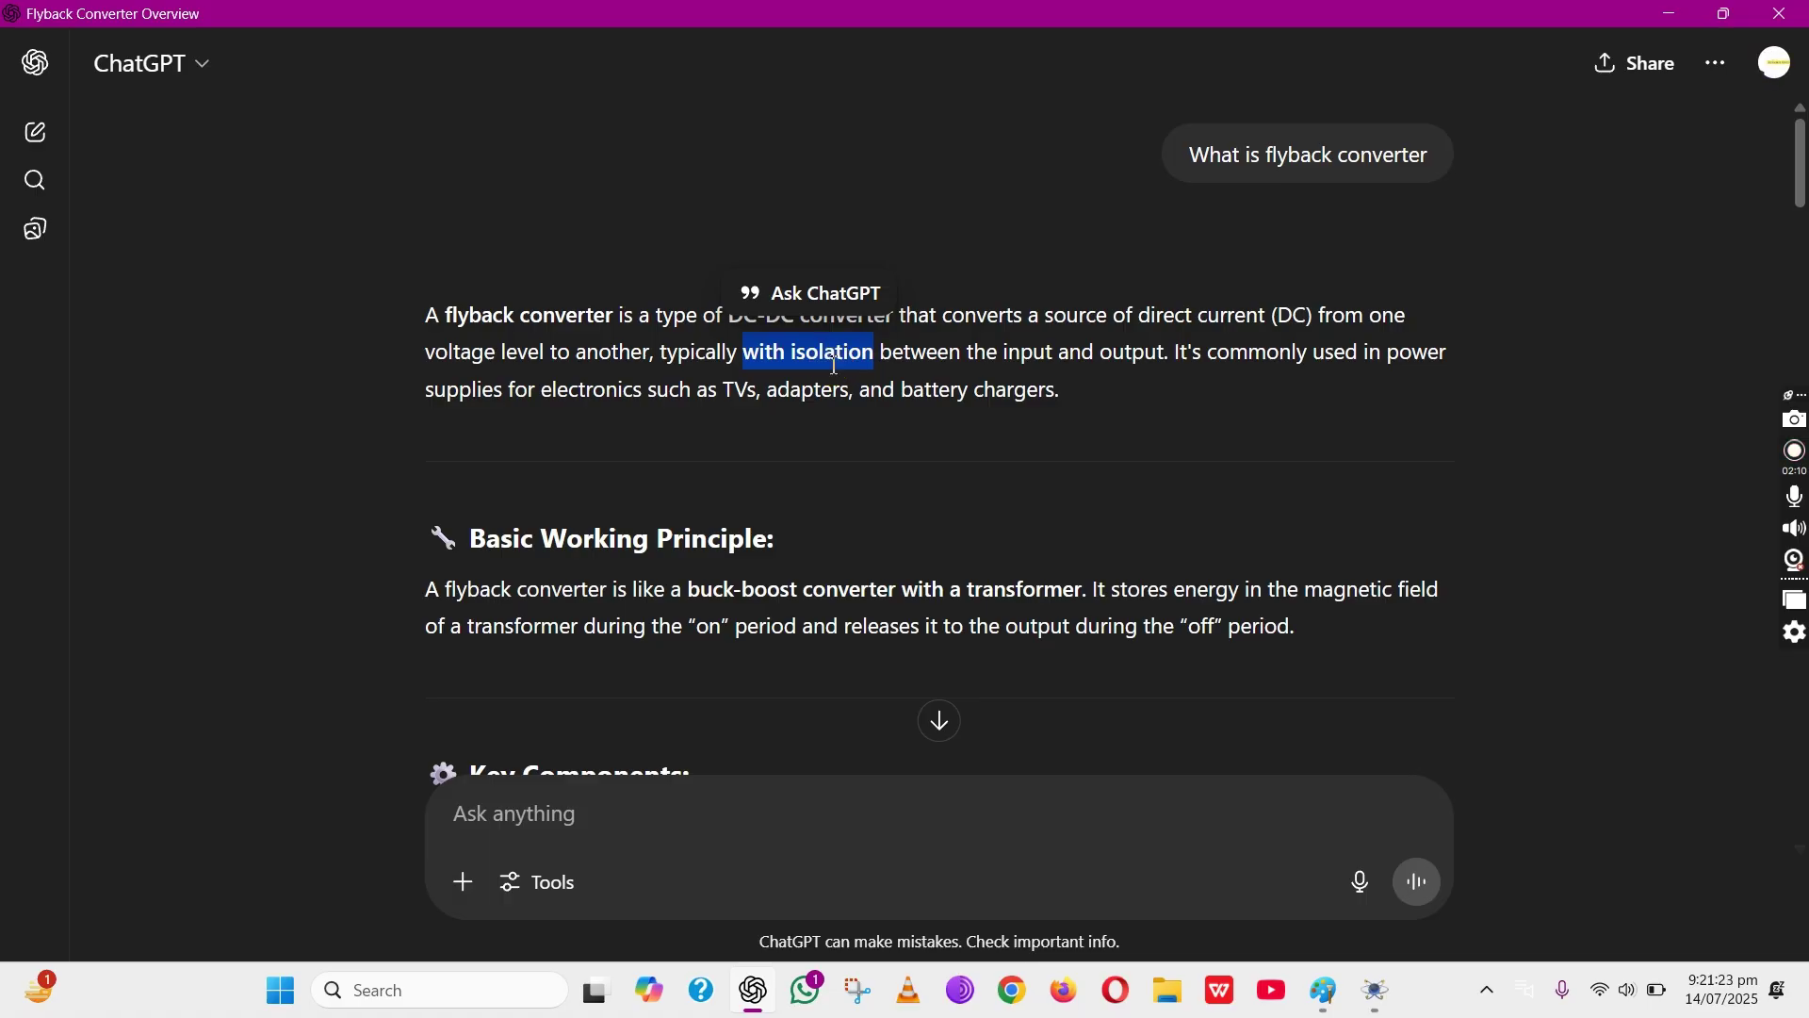
{"action": "left_click", "coordinate": [834, 367]}
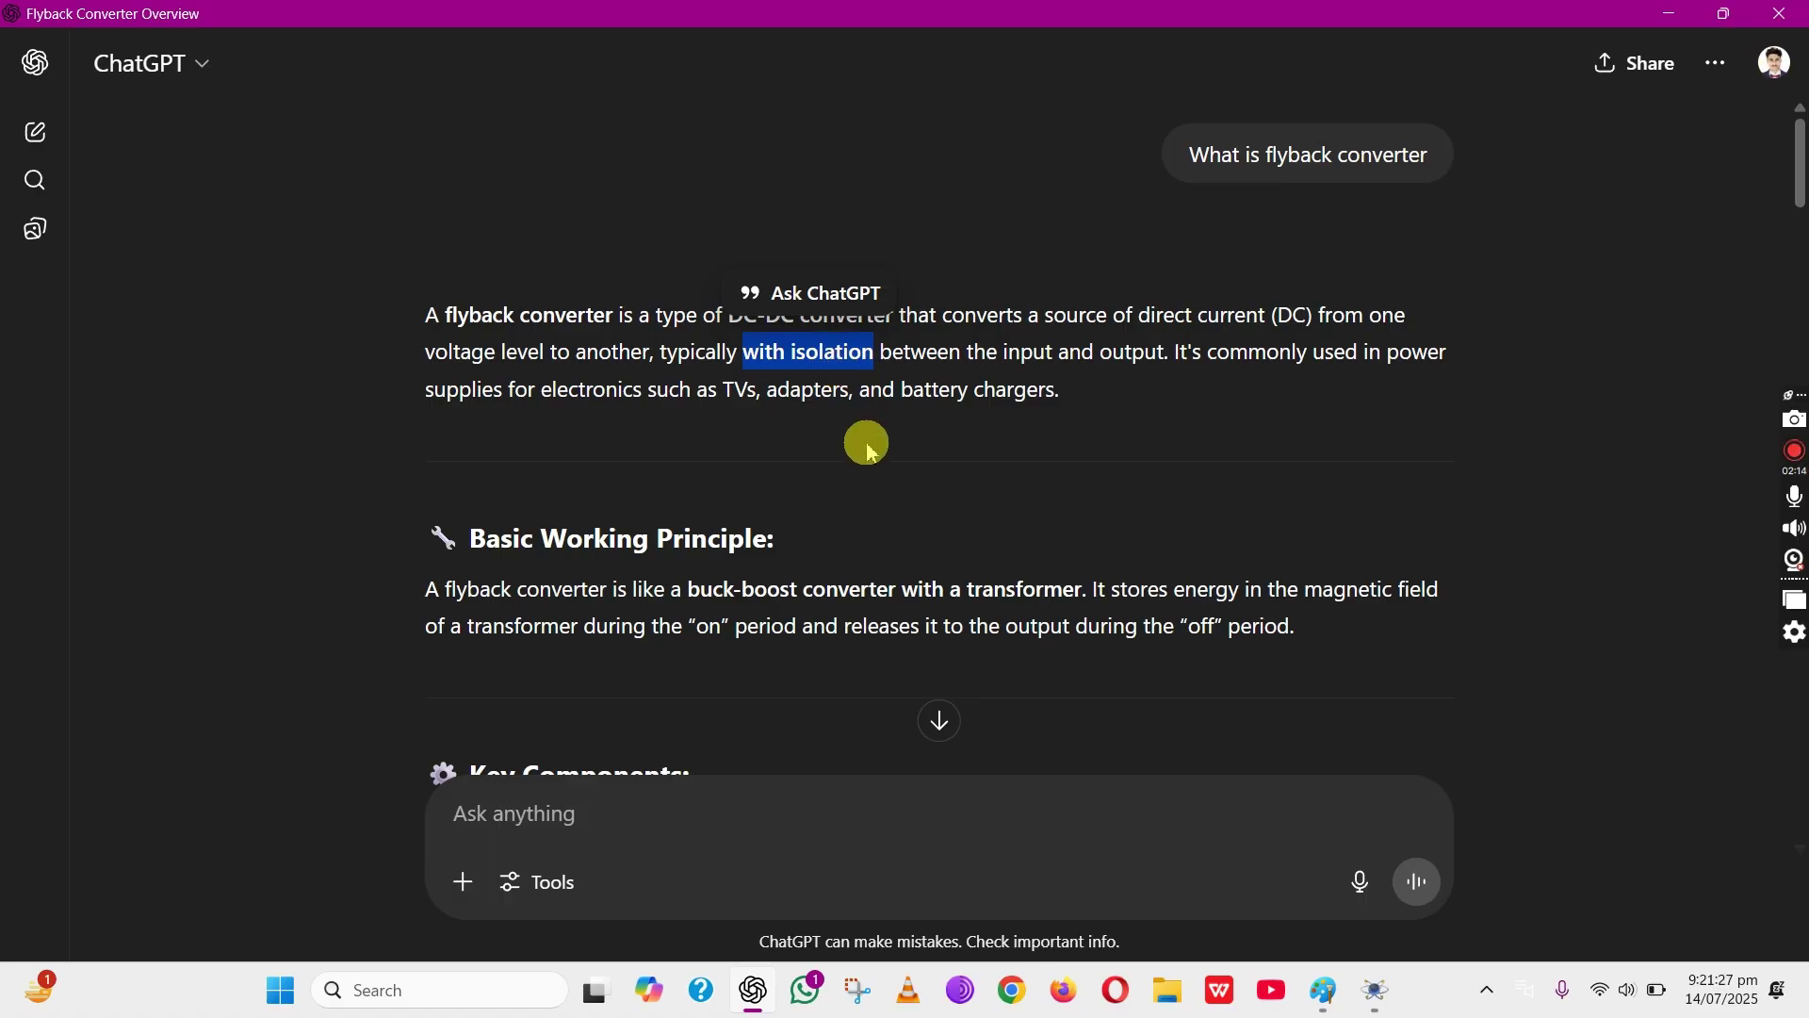
{"action": "left_click", "coordinate": [1324, 988]}
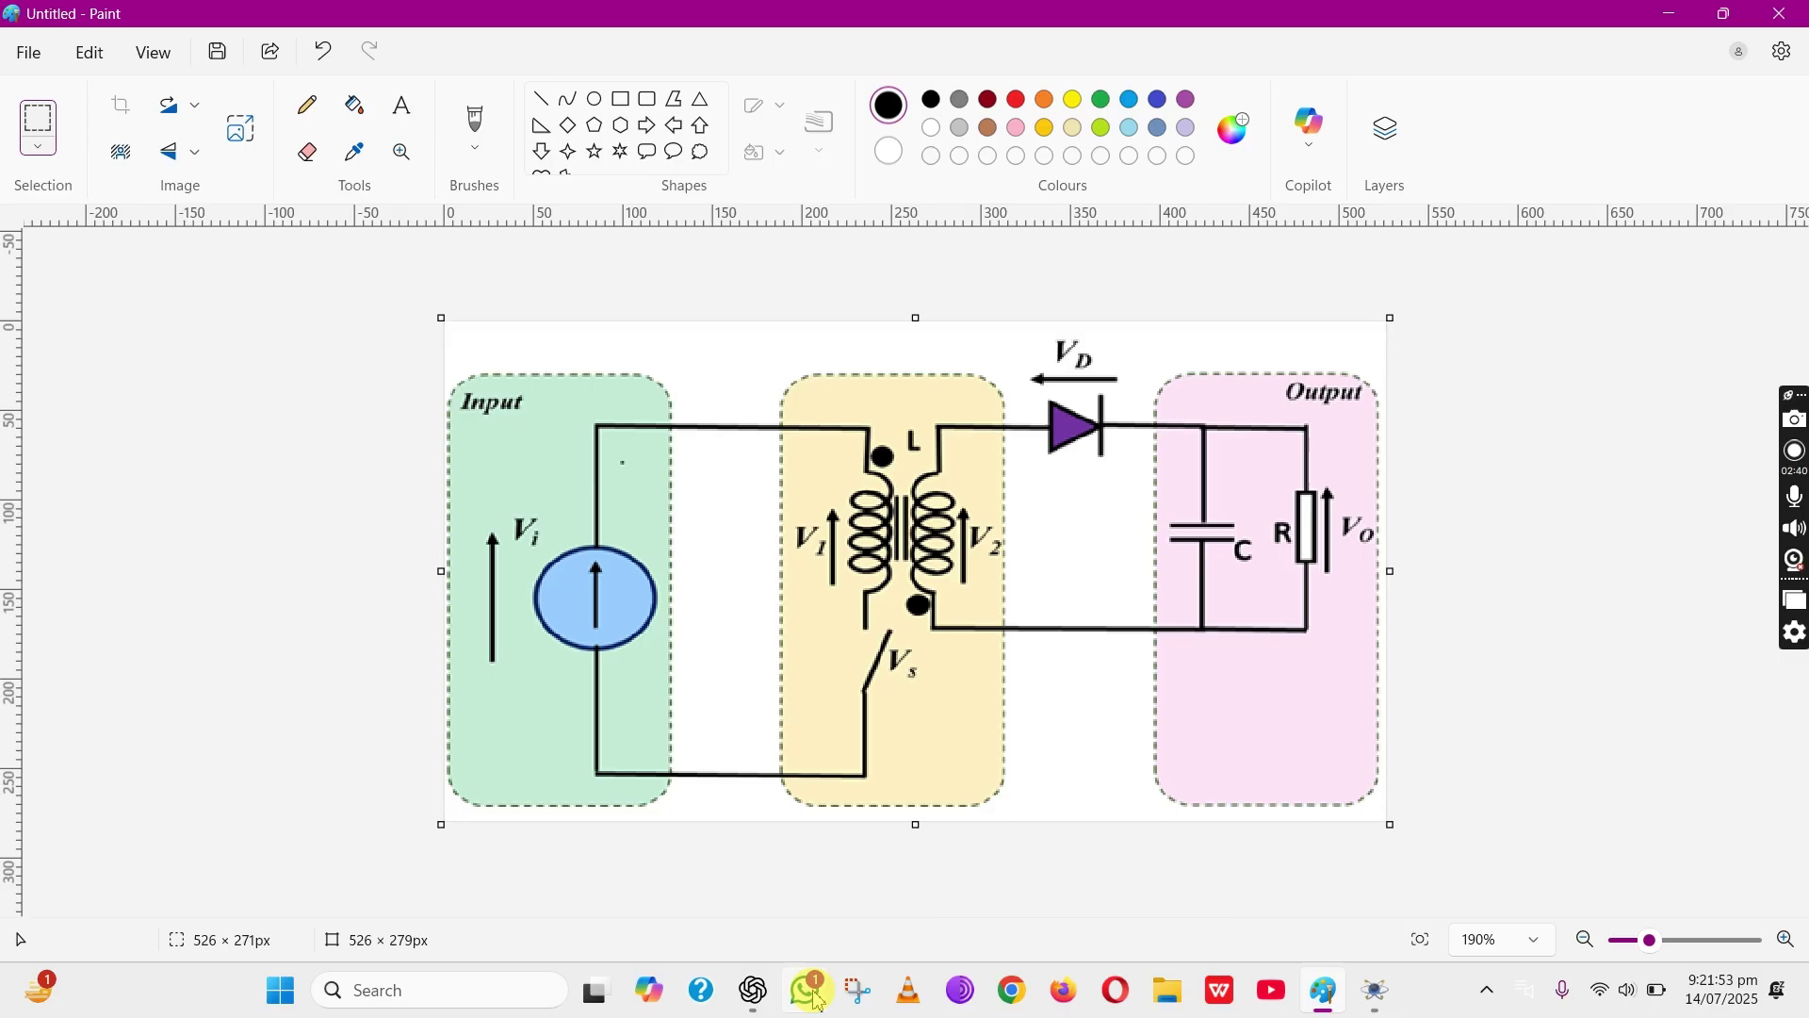
Scroll ChatGPT's flyback converter answer down to its Key Components list
{"action": "left_click", "coordinate": [754, 989]}
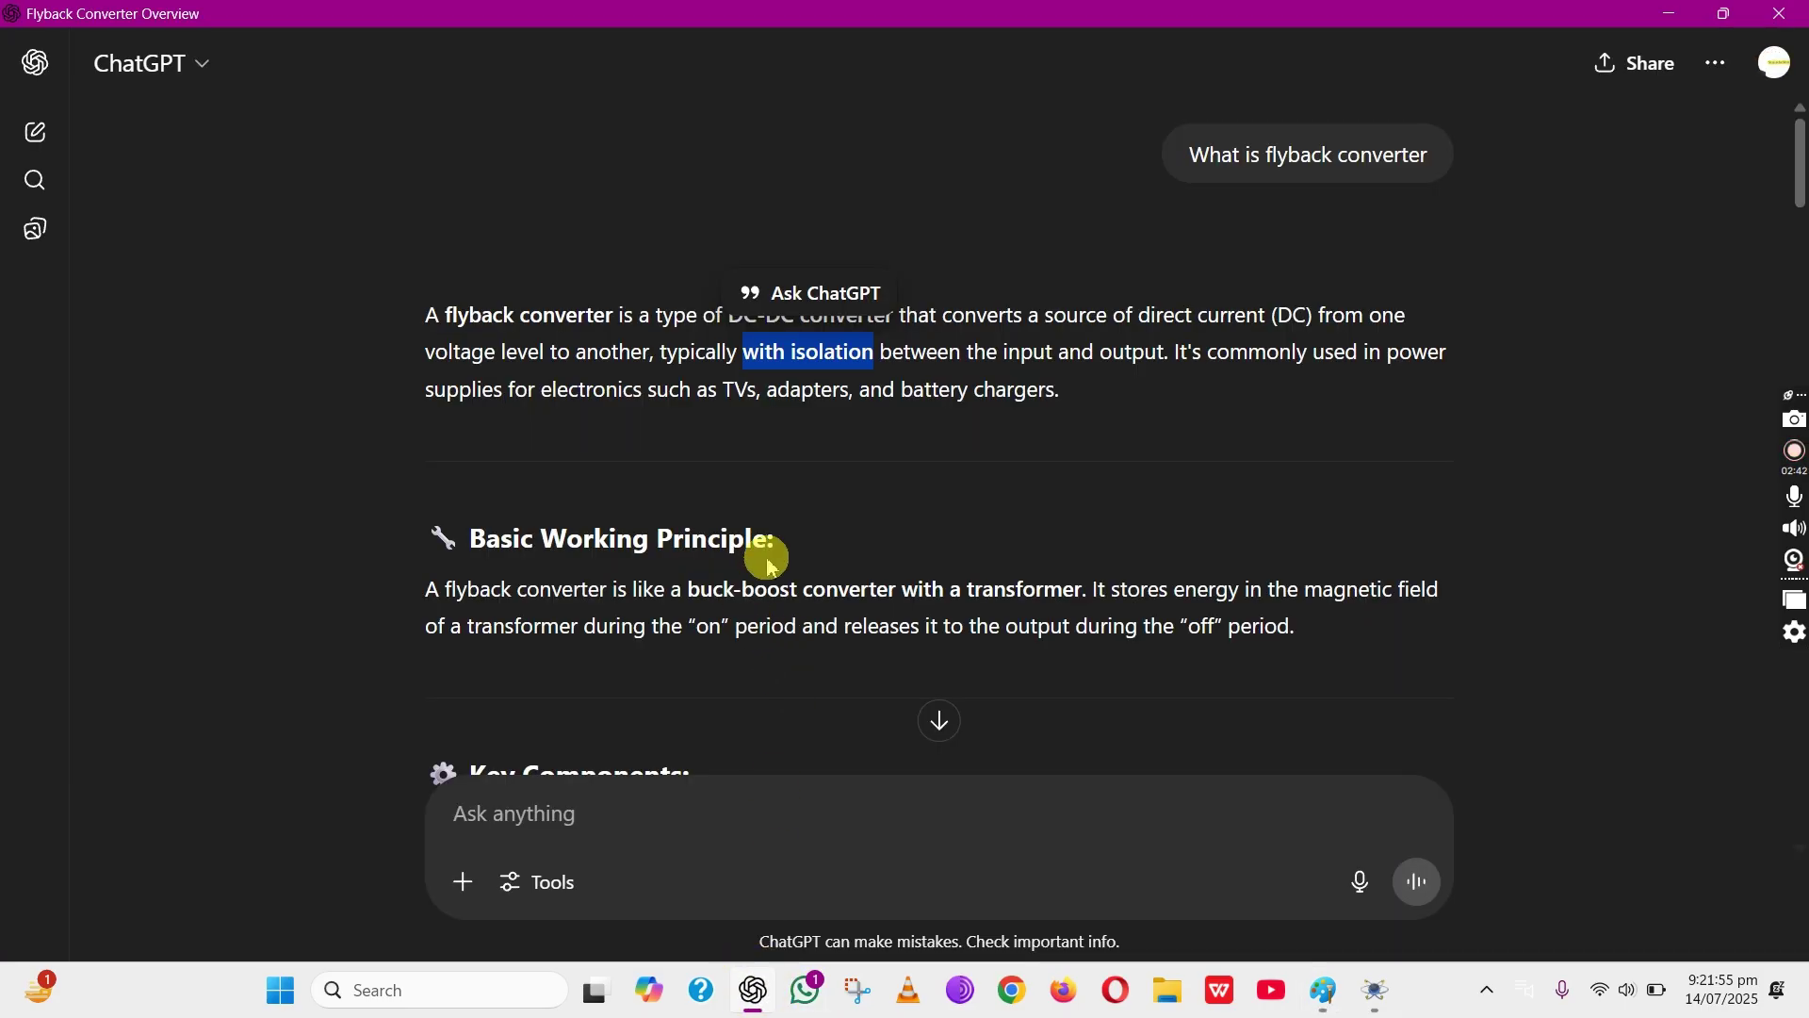
{"action": "scroll", "coordinate": [735, 518], "scroll_direction": "down", "scroll_amount": 2}
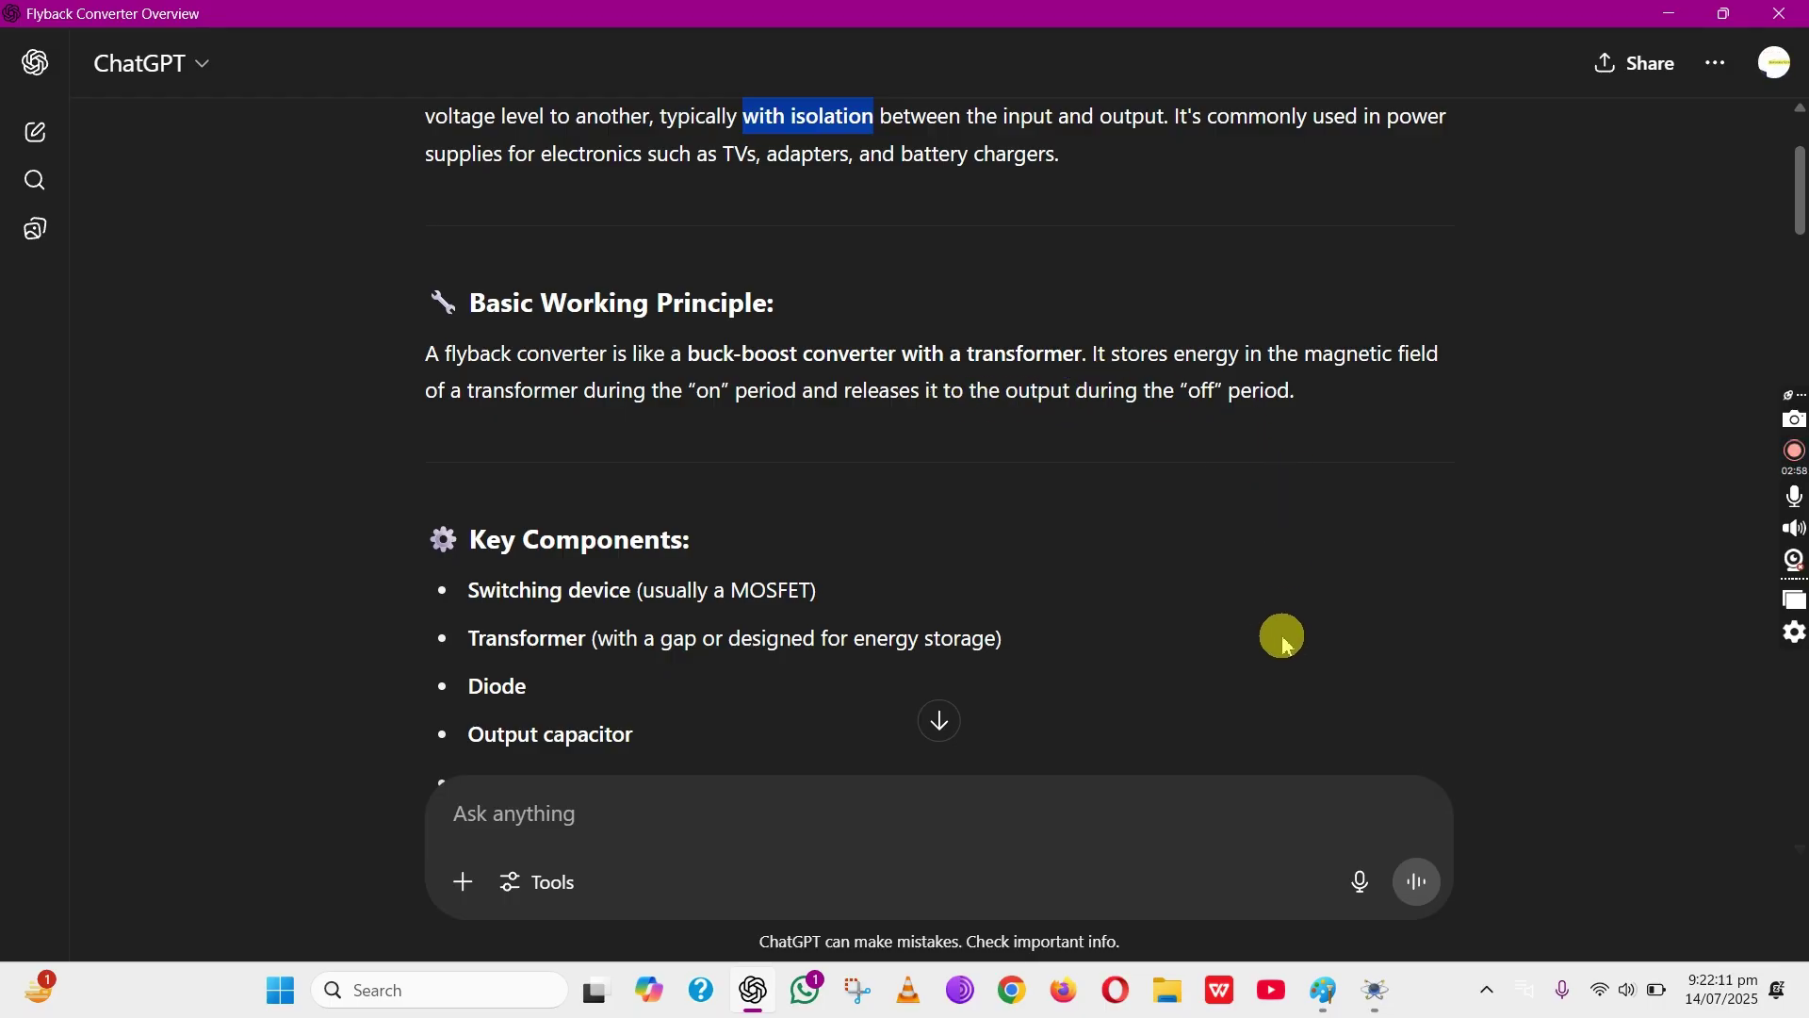
Switch back from ChatGPT to the flyback converter diagram in Paint
{"action": "left_click", "coordinate": [1324, 989]}
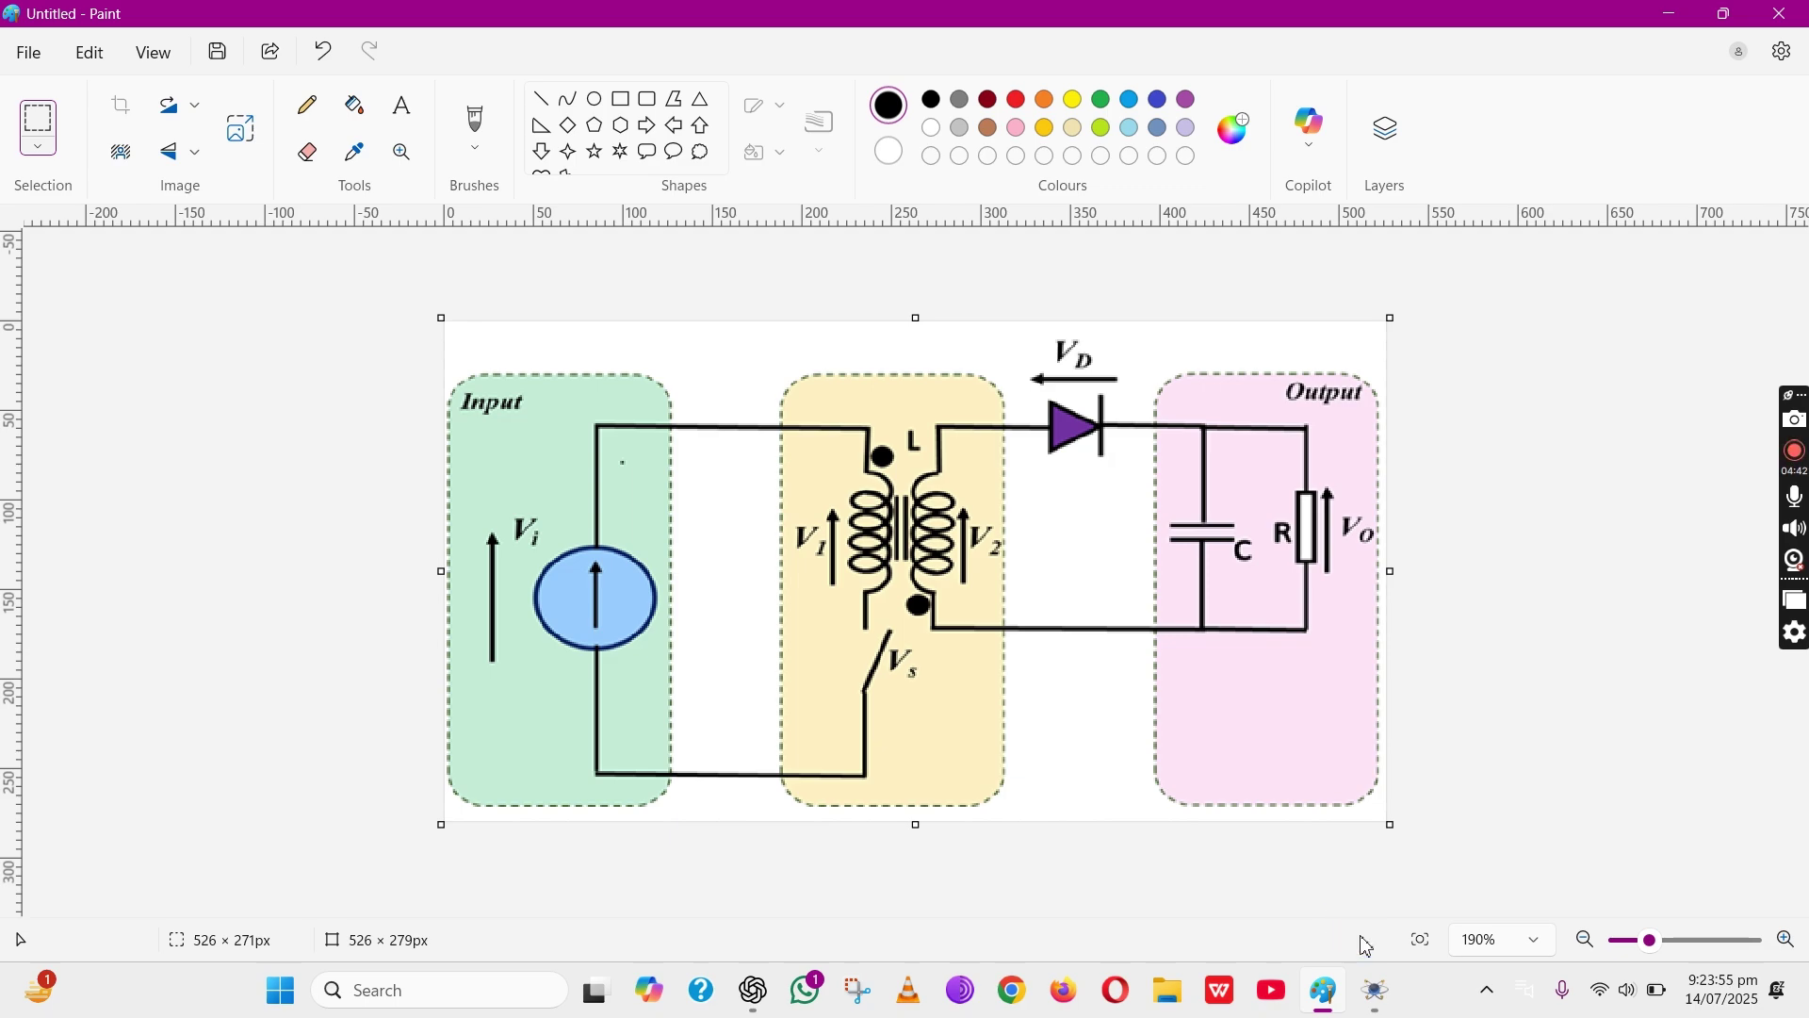
Bring up the Fly Back Converter schematic in Proteus and start picking a library part in Component Mode
{"action": "left_click", "coordinate": [1376, 991]}
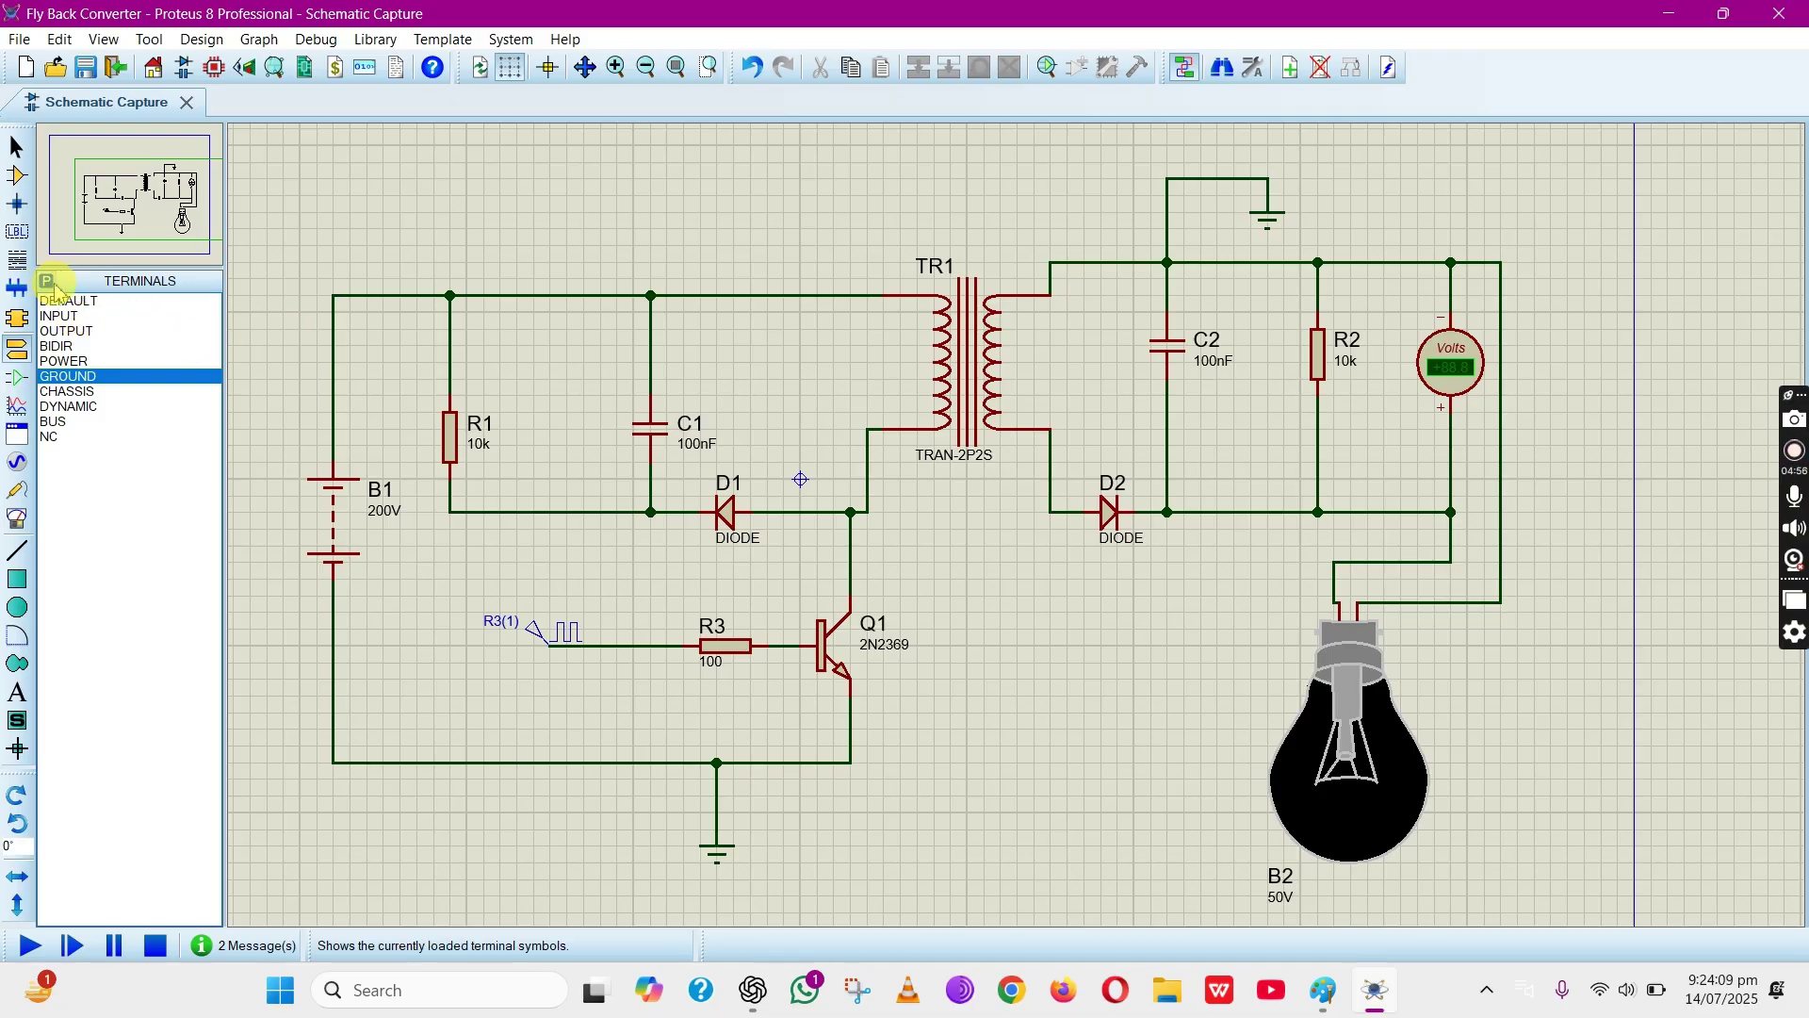
{"action": "left_click", "coordinate": [17, 179]}
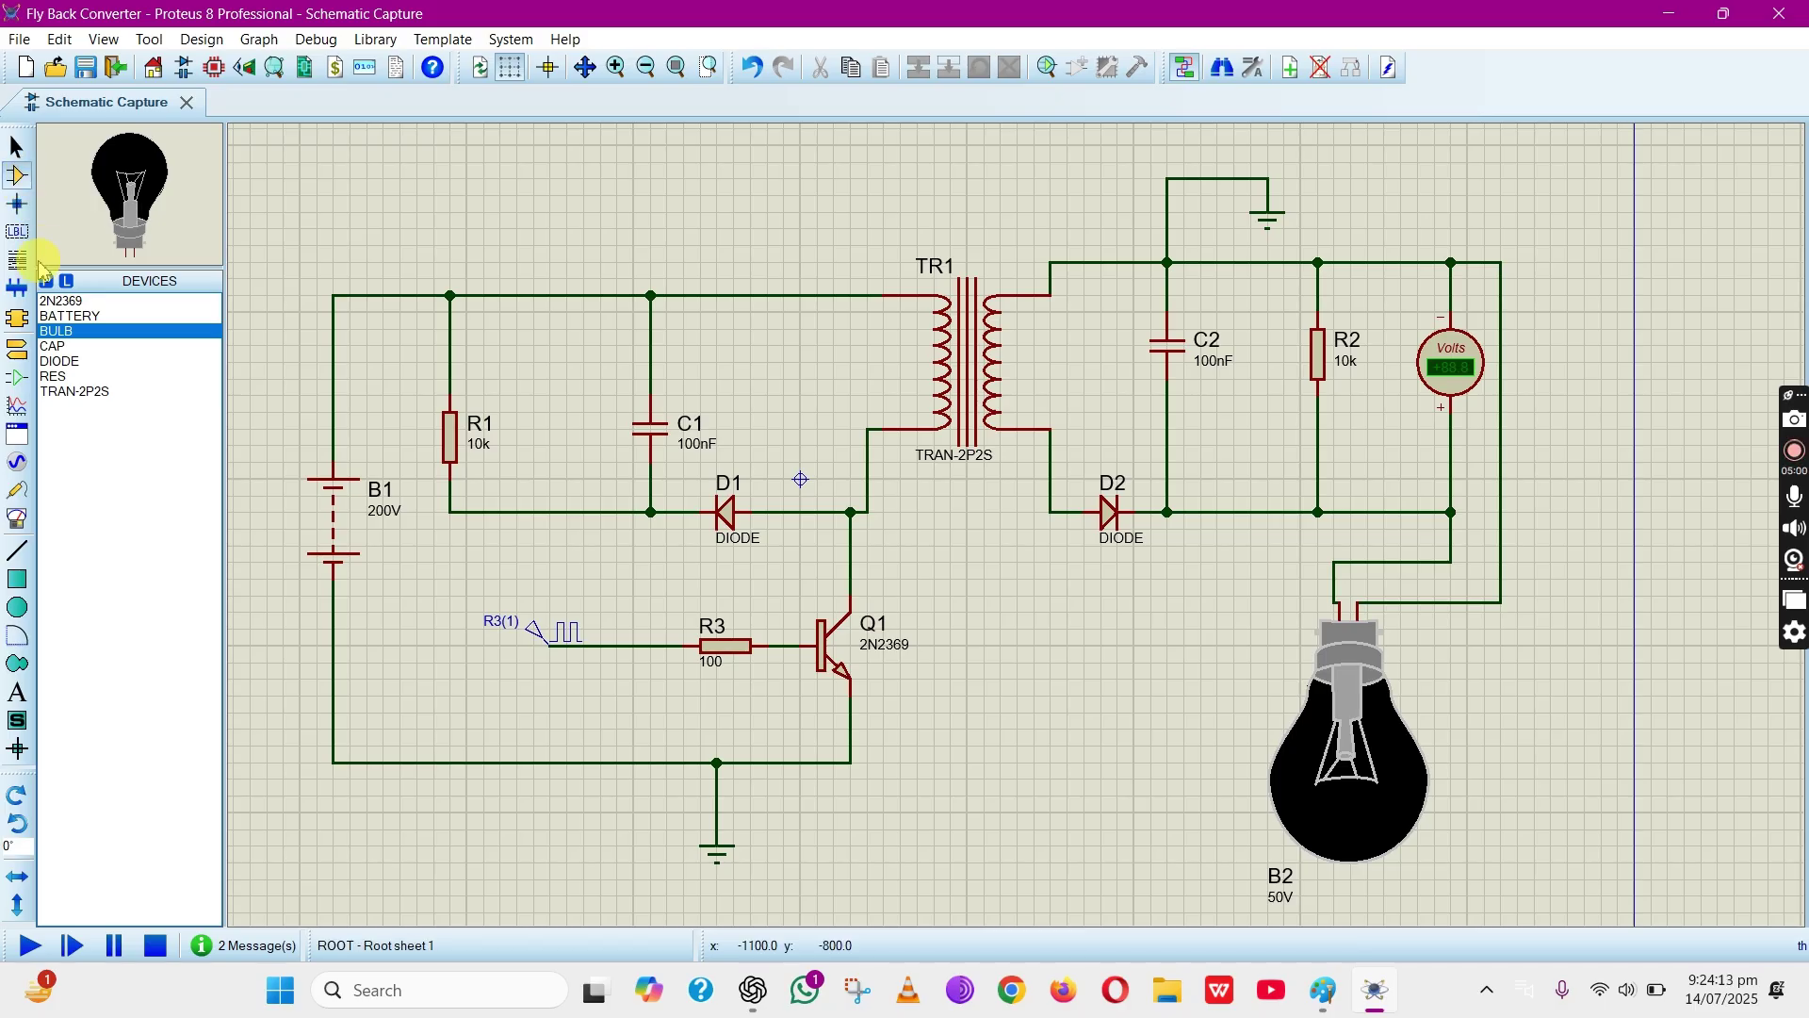
{"action": "left_click", "coordinate": [49, 280]}
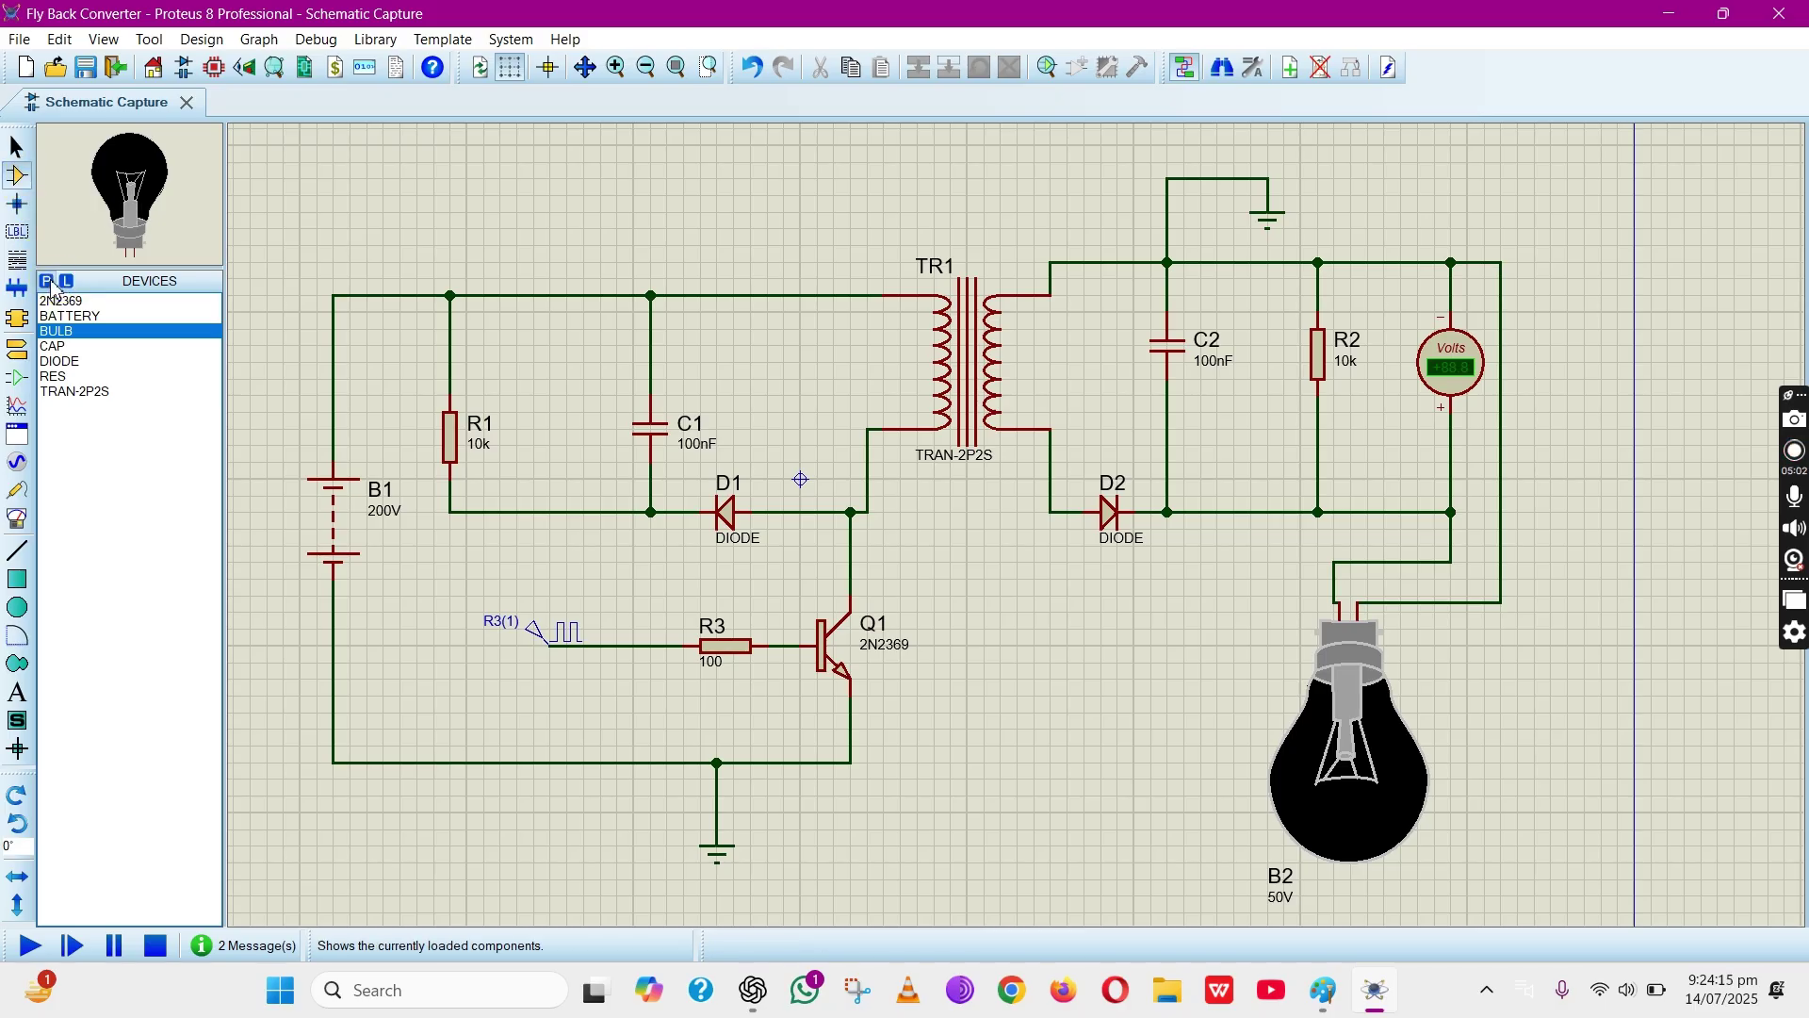
Search the Pick Devices keywords for 'transformer'
{"action": "left_click", "coordinate": [52, 285]}
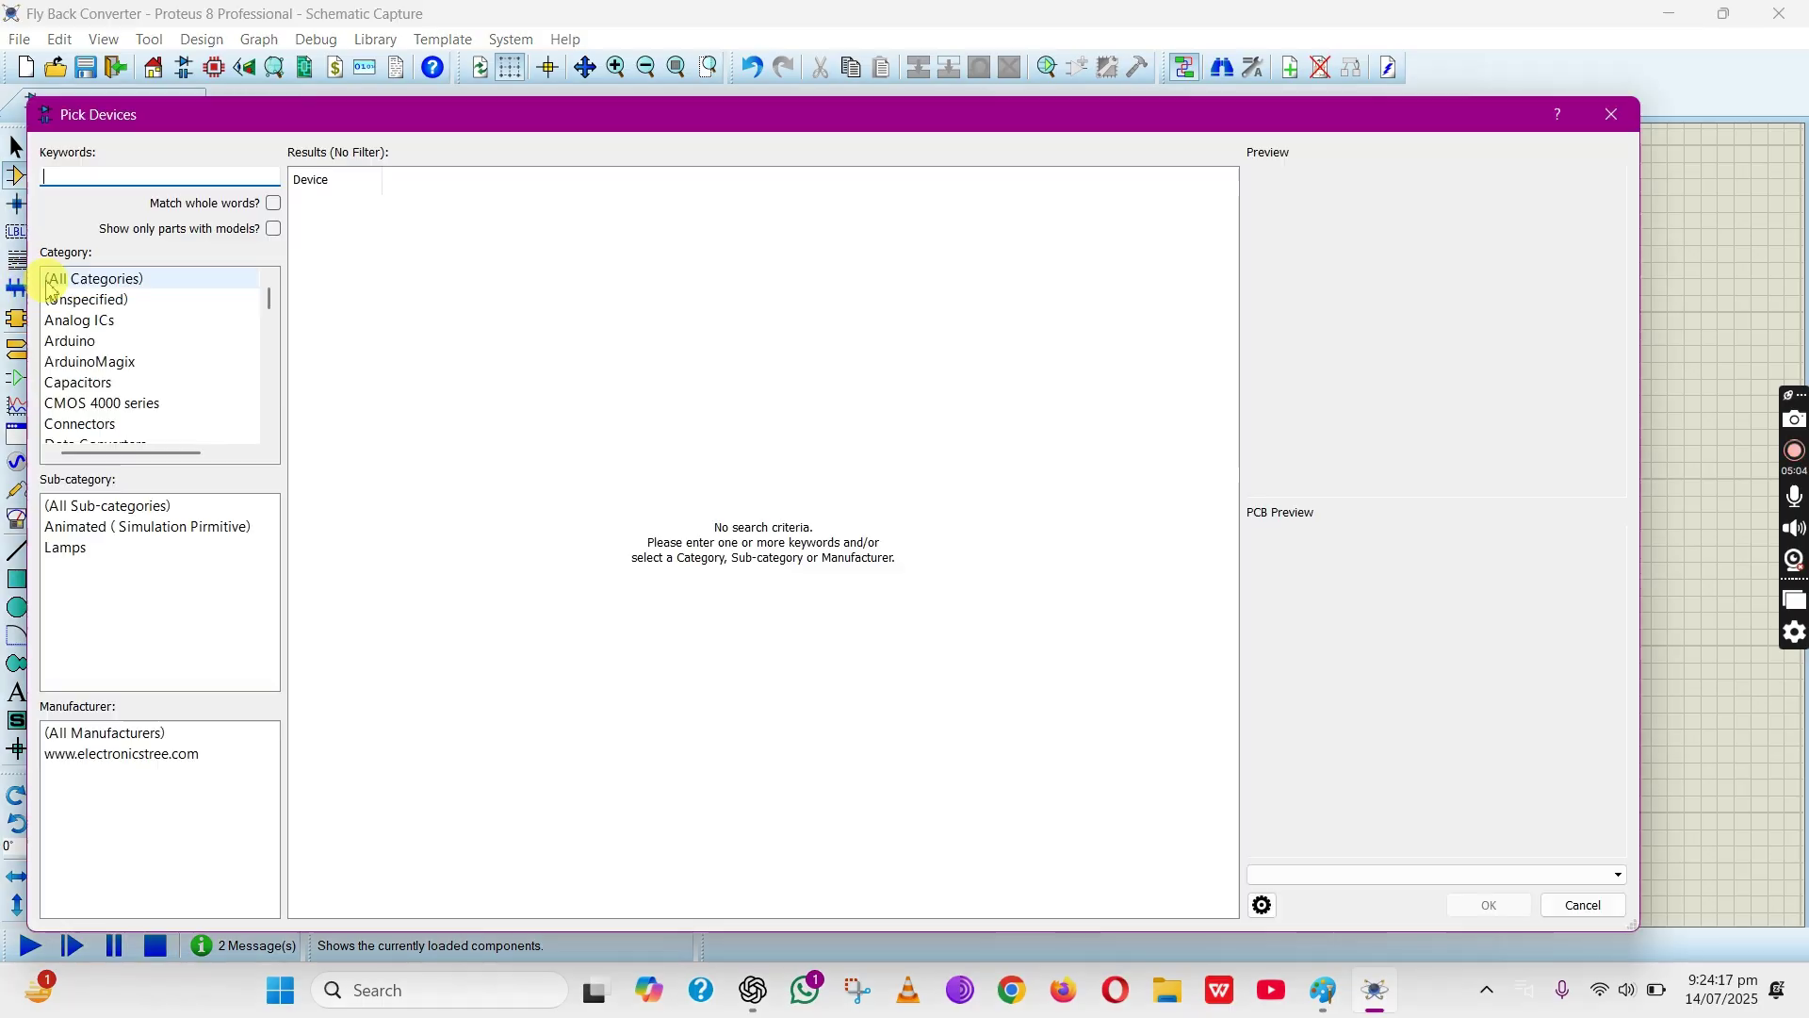
{"action": "left_click", "coordinate": [120, 182]}
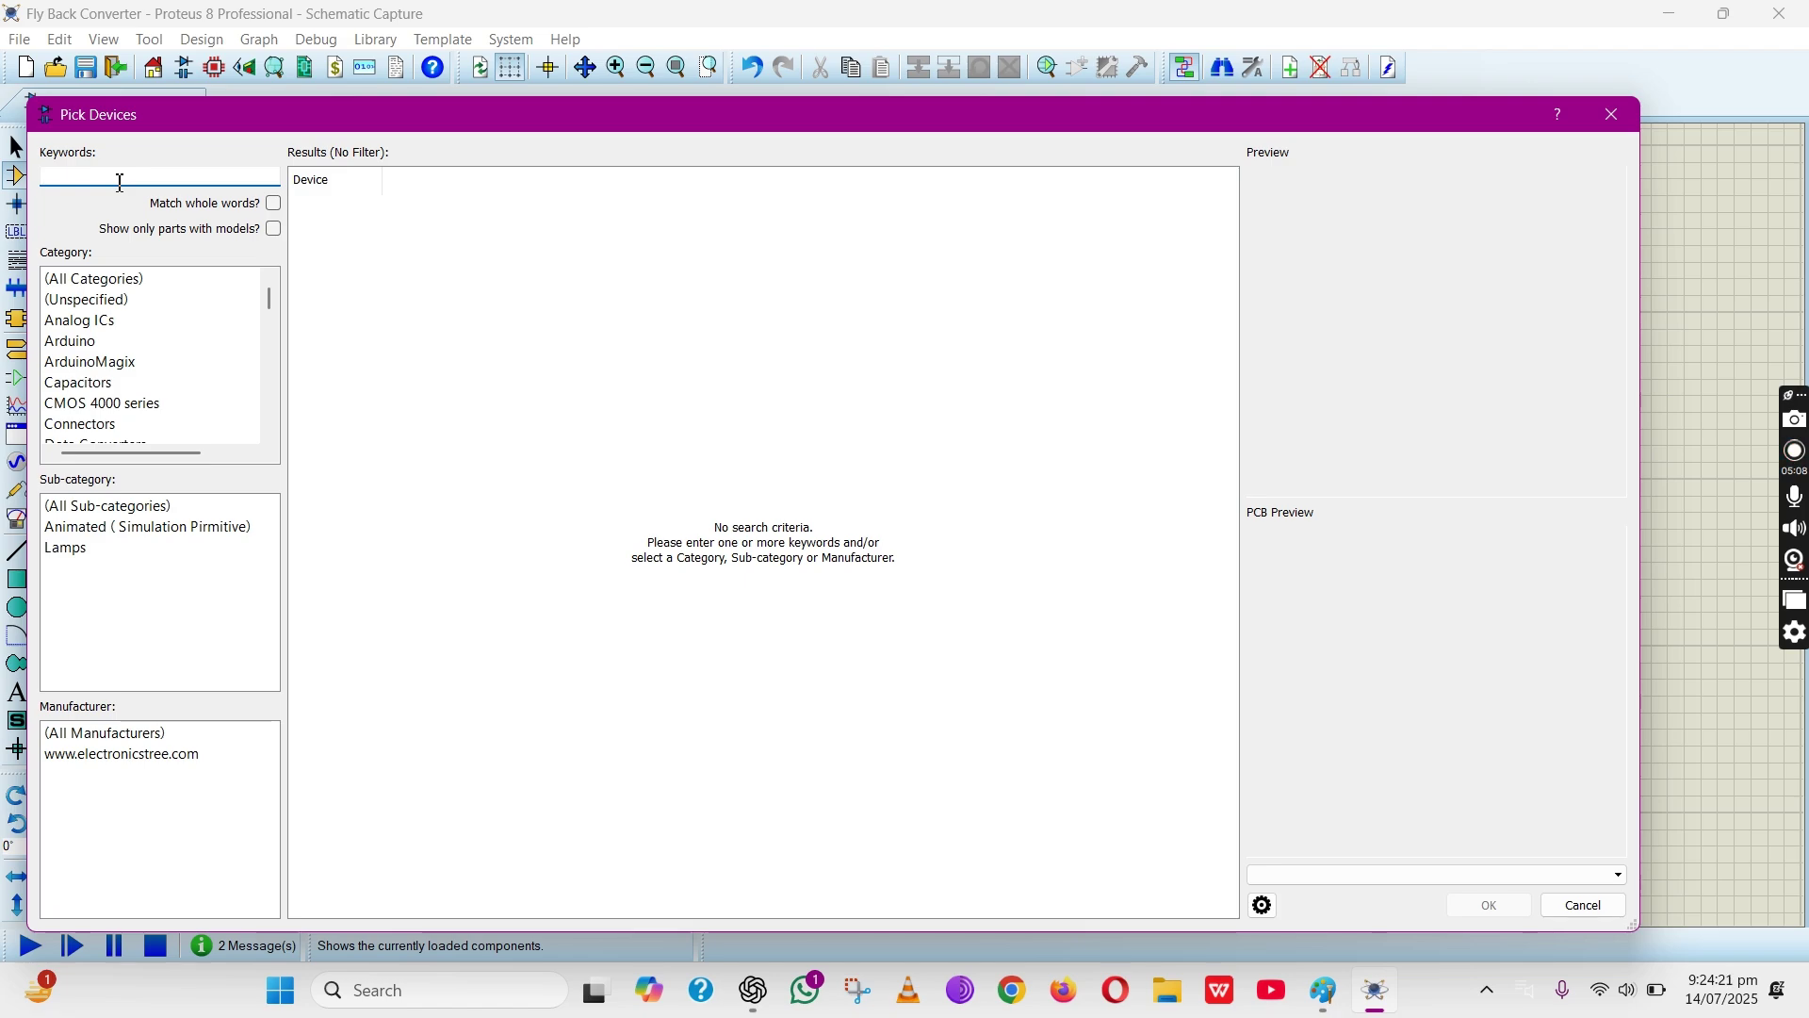
{"action": "mouse_move", "coordinate": [202, 119]}
{"action": "left_mouse_down"}
{"action": "mouse_move", "coordinate": [462, 116]}
{"action": "mouse_move", "coordinate": [412, 111]}
{"action": "left_mouse_up"}
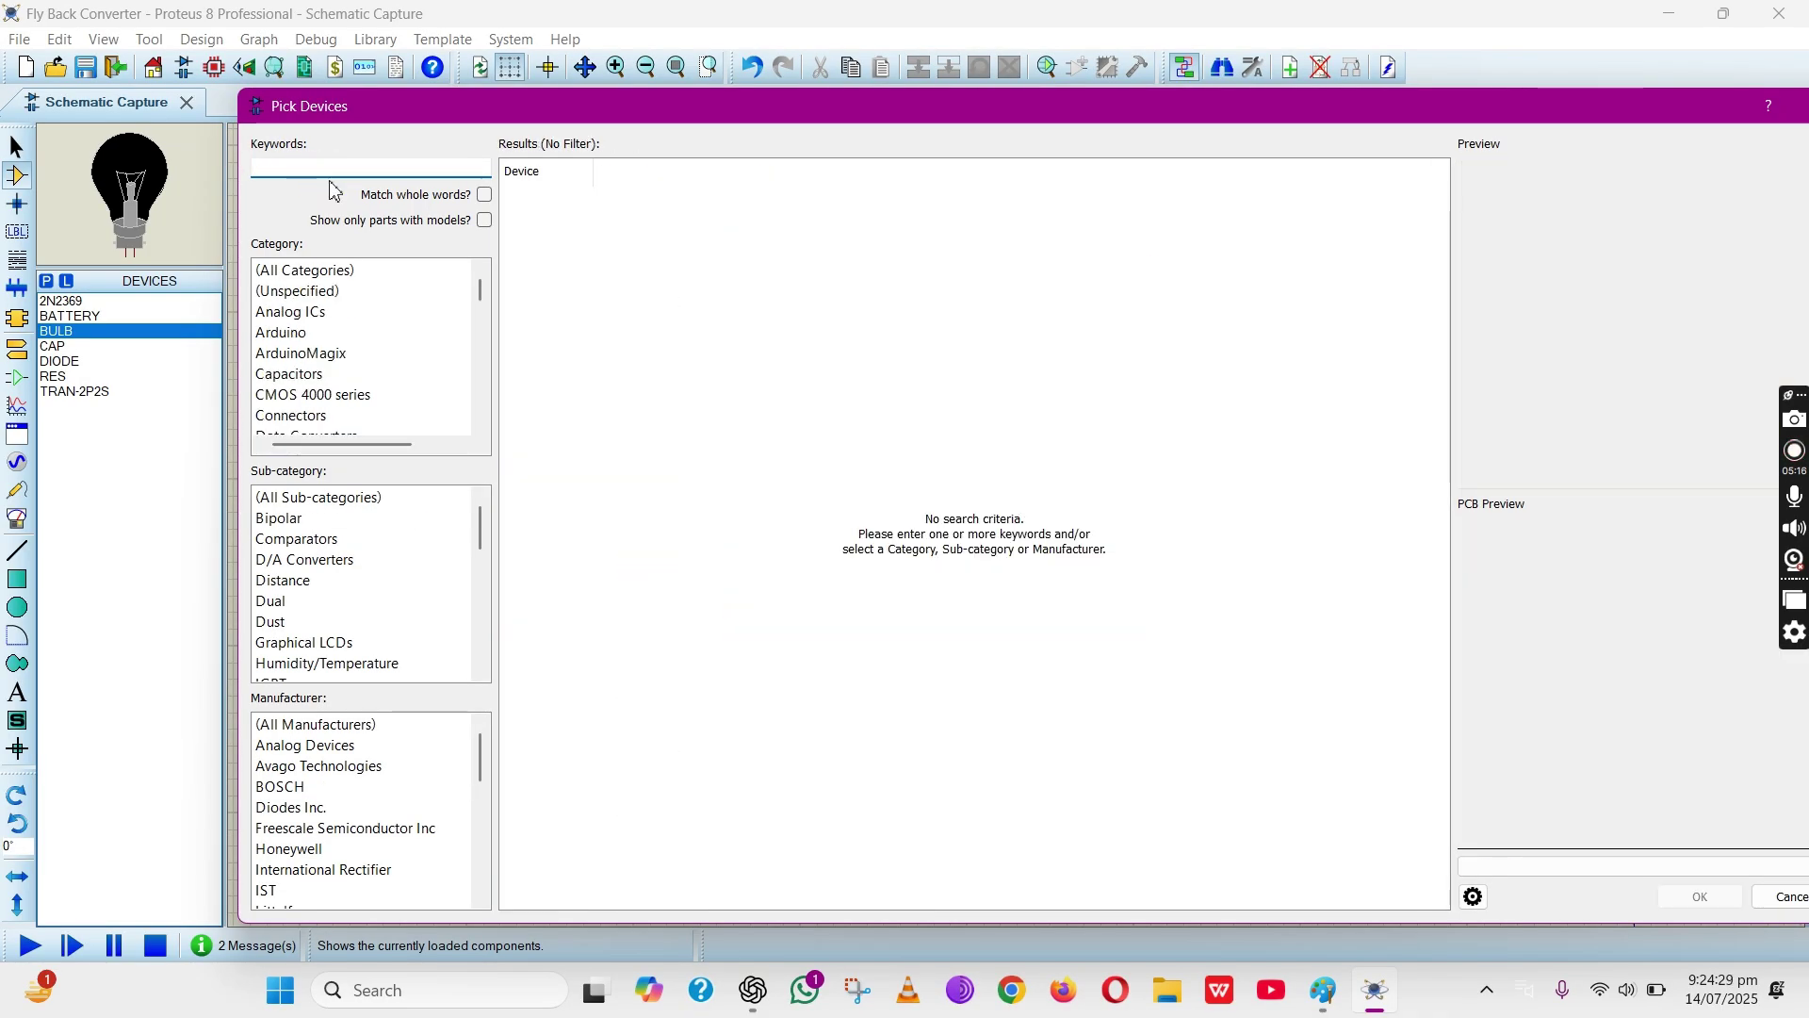
{"action": "type", "text": "transormer"}
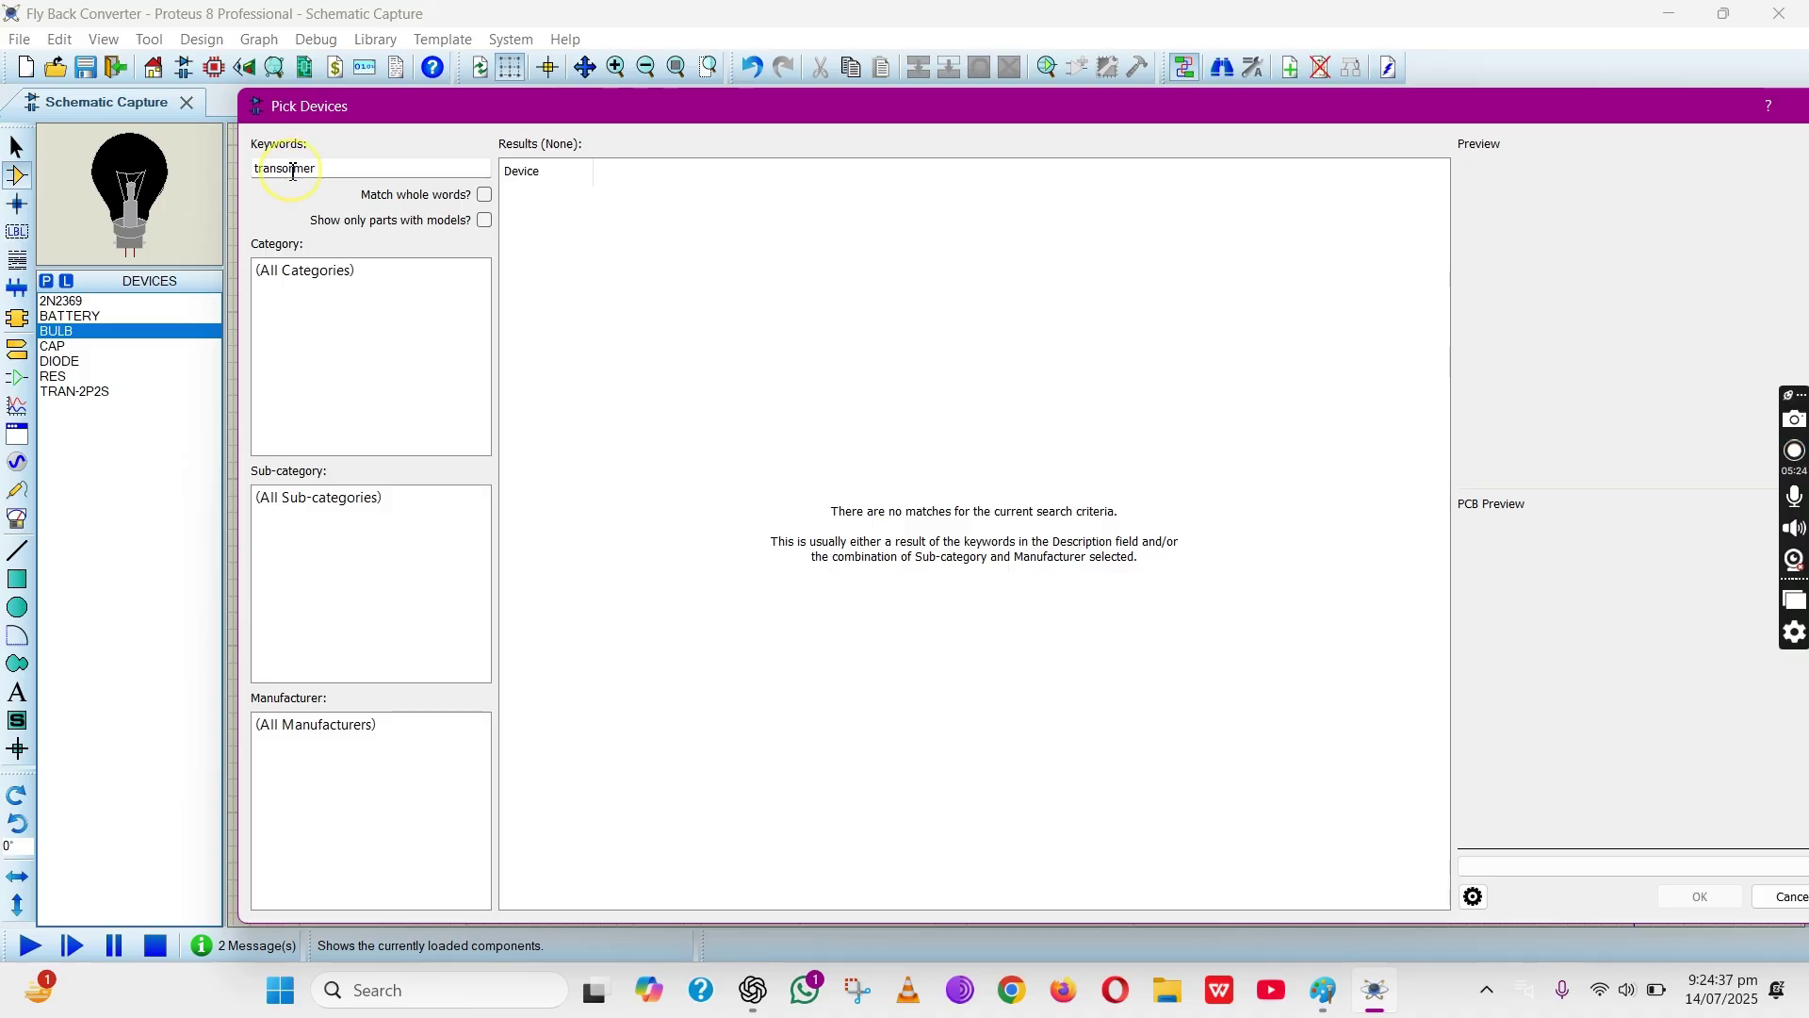
{"action": "left_click_drag", "start_coordinate": [293, 170], "coordinate": [305, 188]}
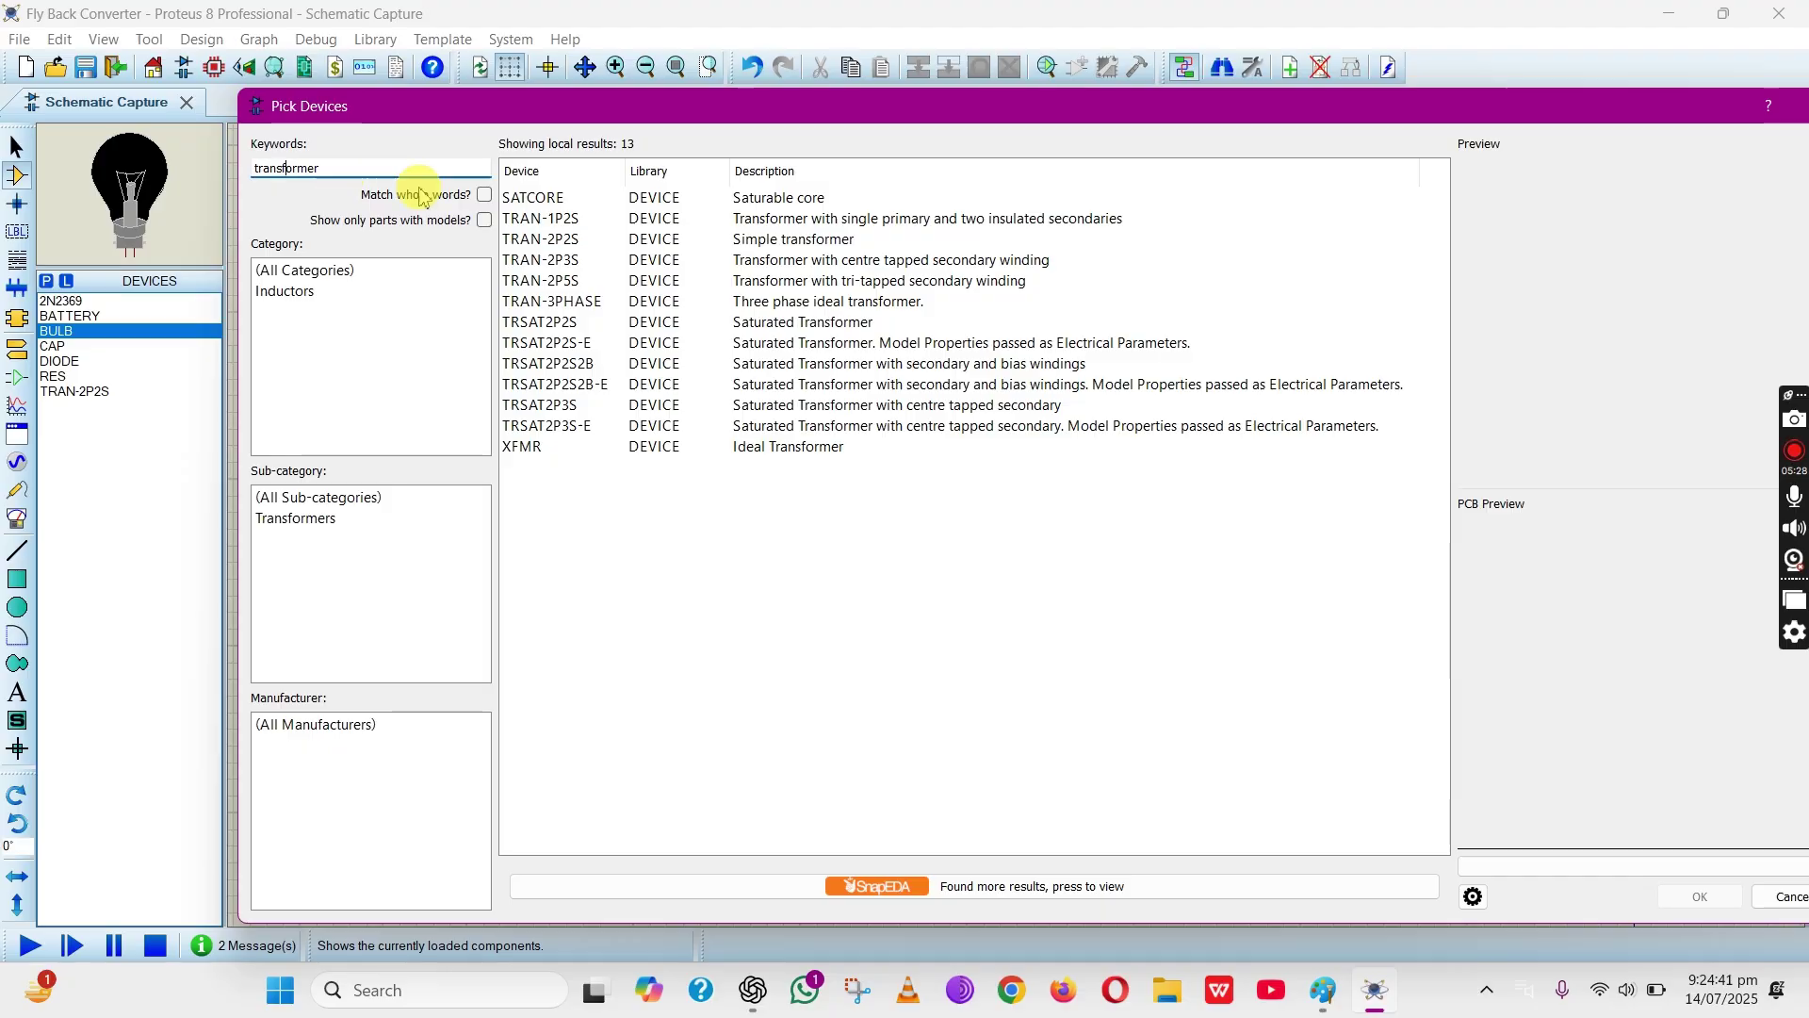
Compare the transformer variants and select the simple TRAN-2P2S
{"action": "left_click", "coordinate": [729, 238]}
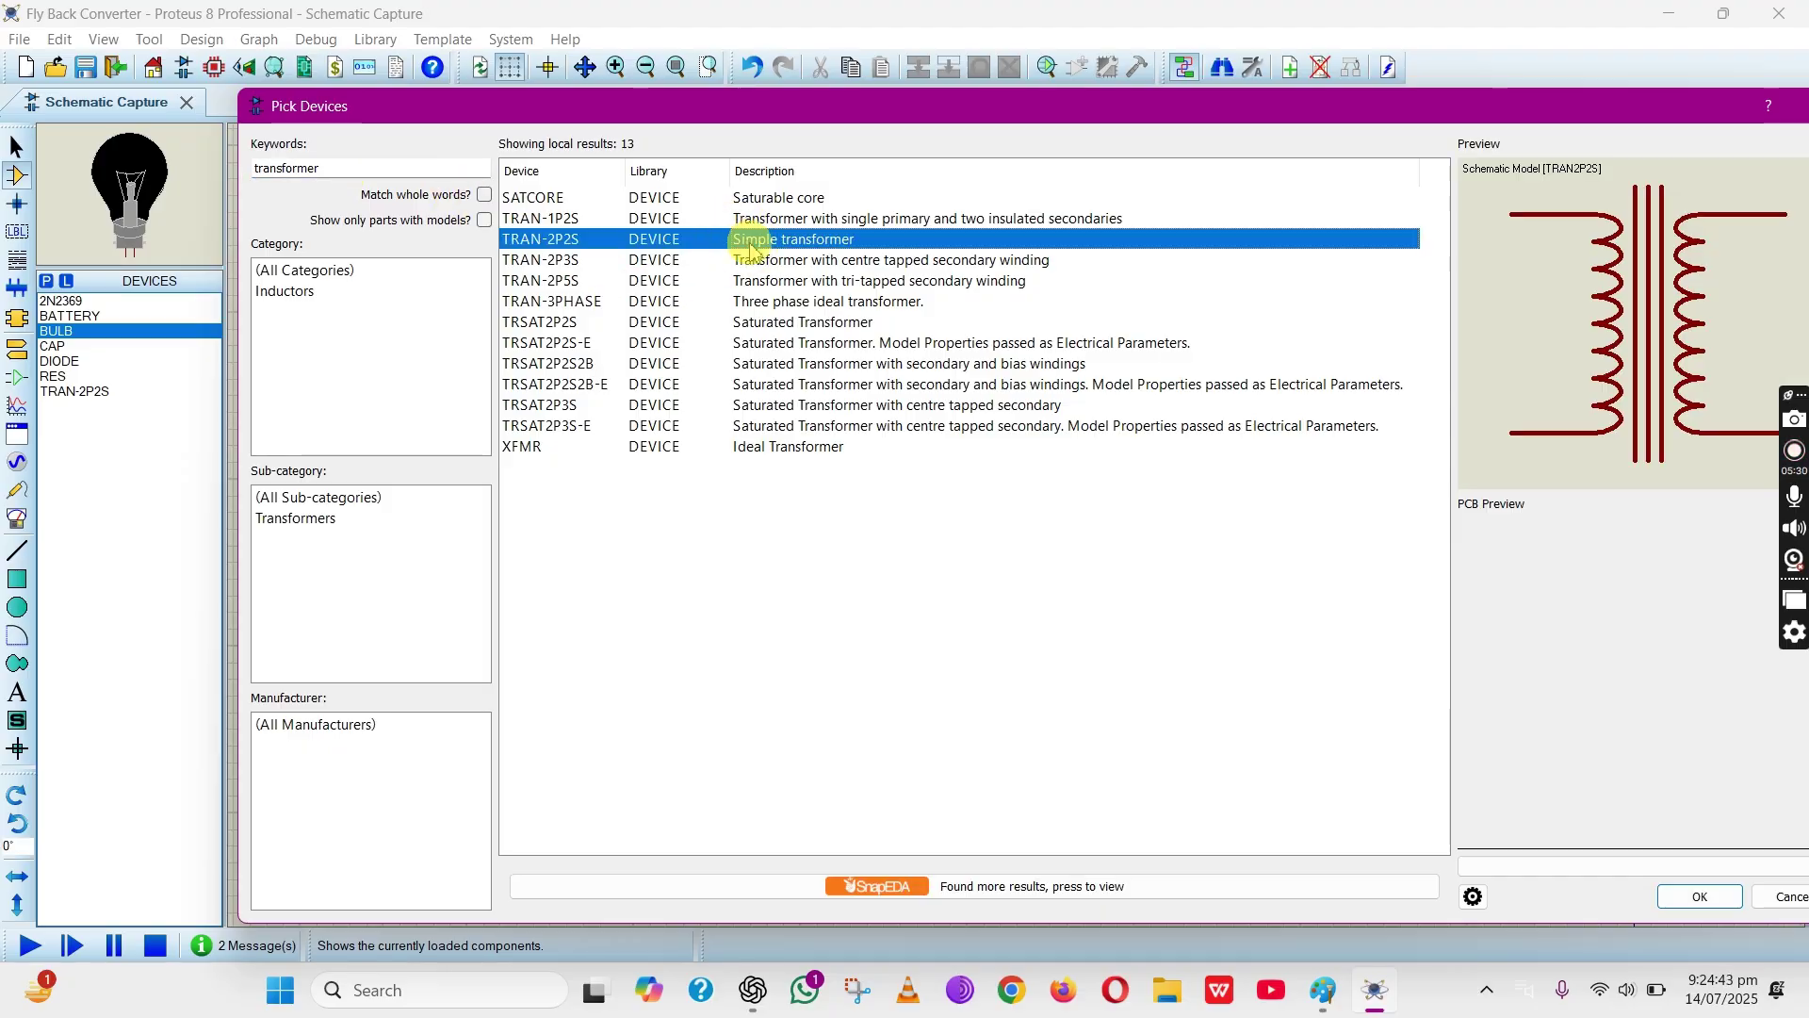
{"action": "left_click", "coordinate": [754, 260]}
{"action": "left_click", "coordinate": [787, 343]}
{"action": "left_click", "coordinate": [801, 425]}
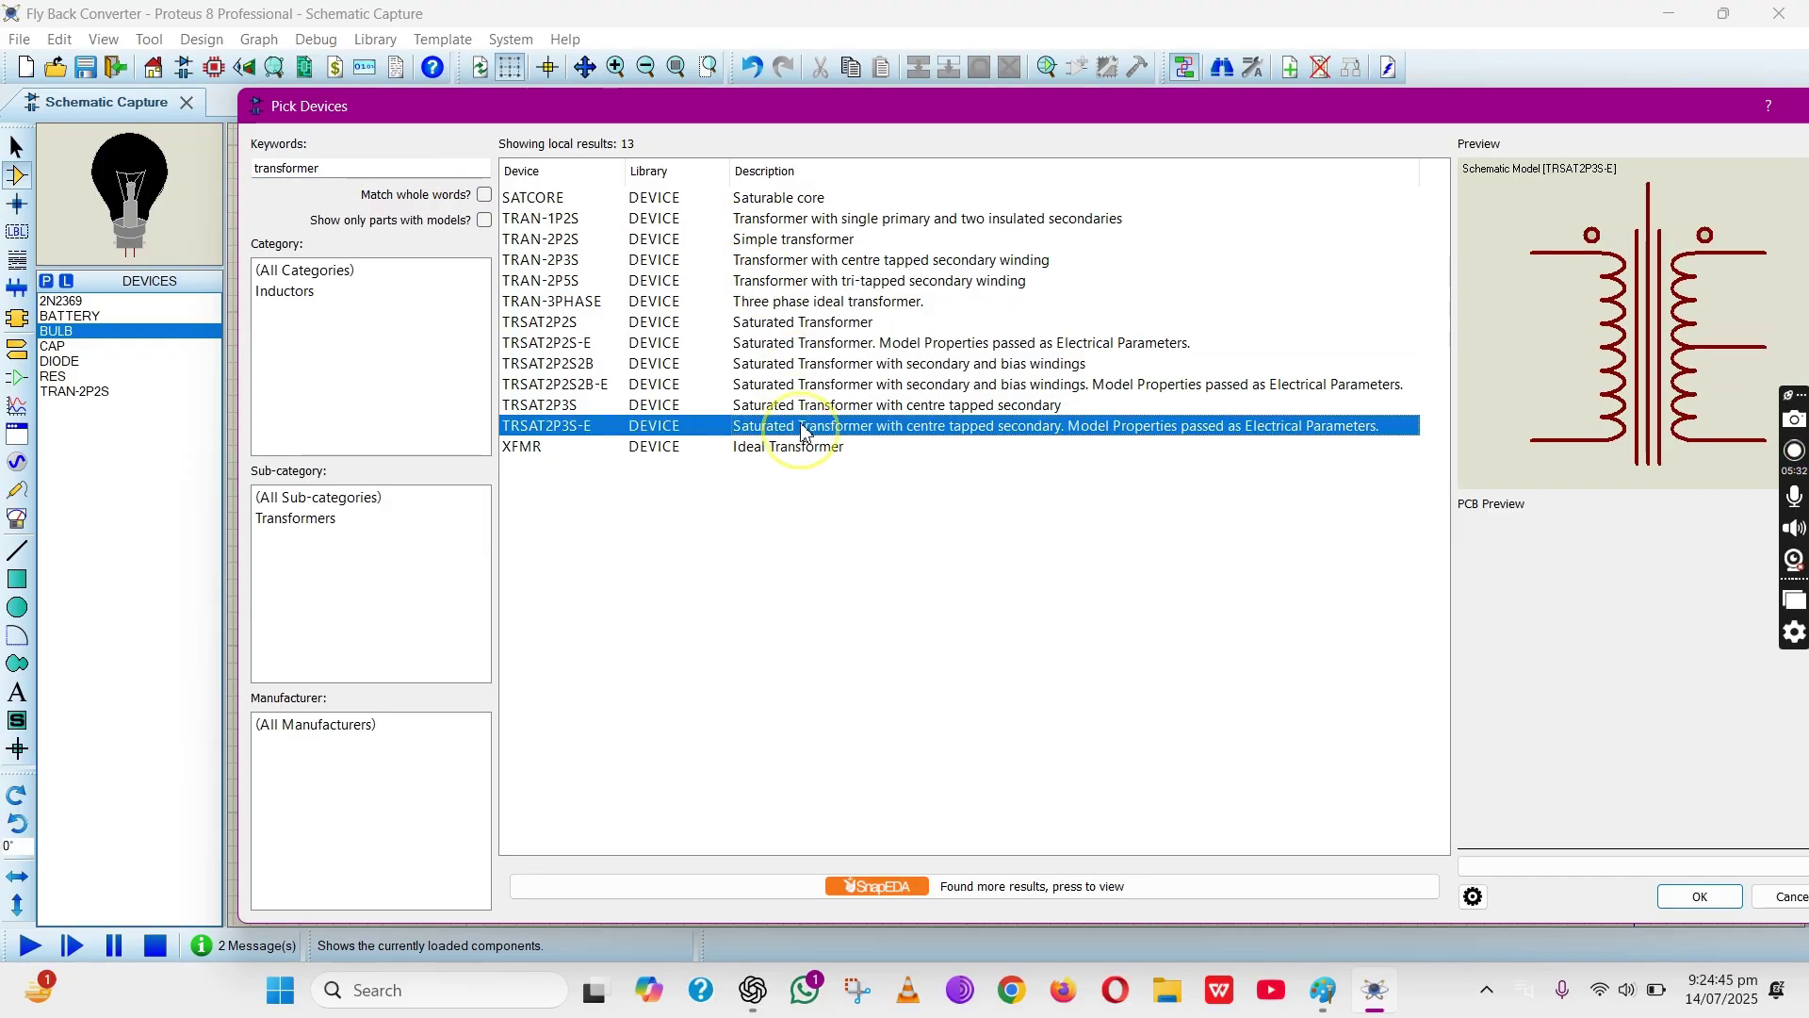
{"action": "left_click", "coordinate": [787, 322]}
{"action": "left_click", "coordinate": [782, 282]}
{"action": "left_click", "coordinate": [787, 238]}
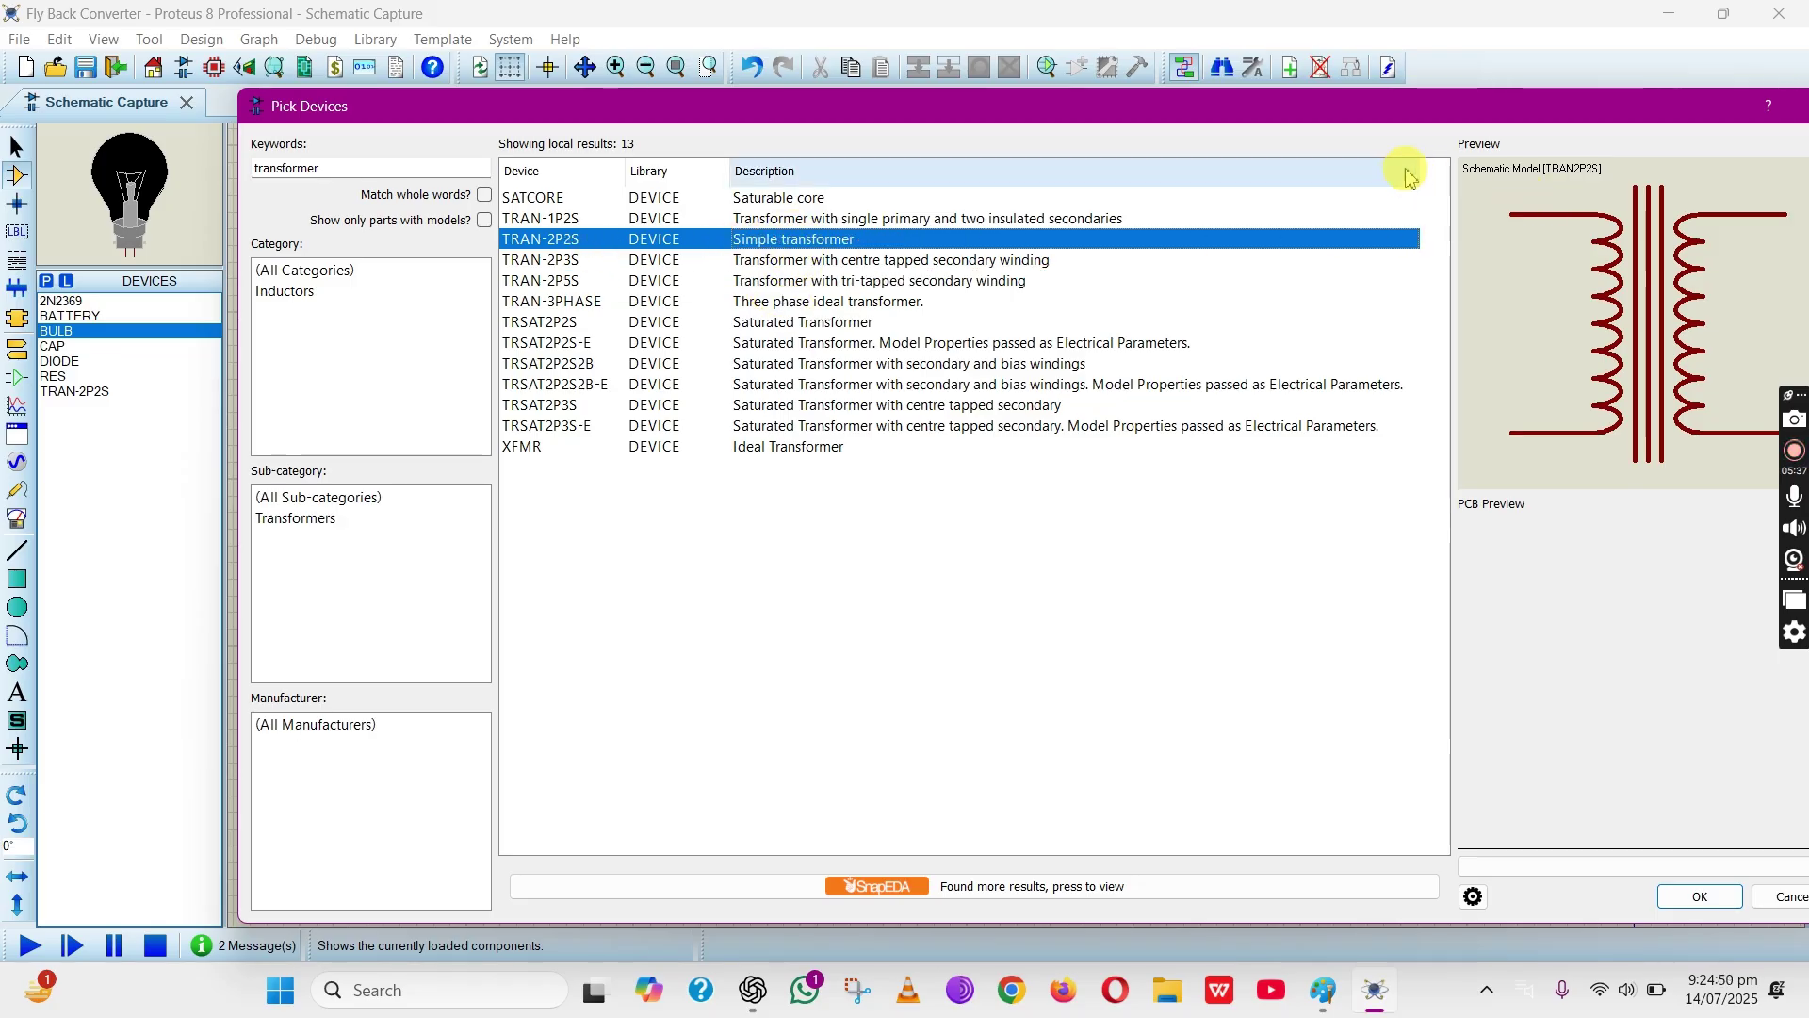
{"action": "left_click_drag", "start_coordinate": [1392, 108], "coordinate": [1219, 105]}
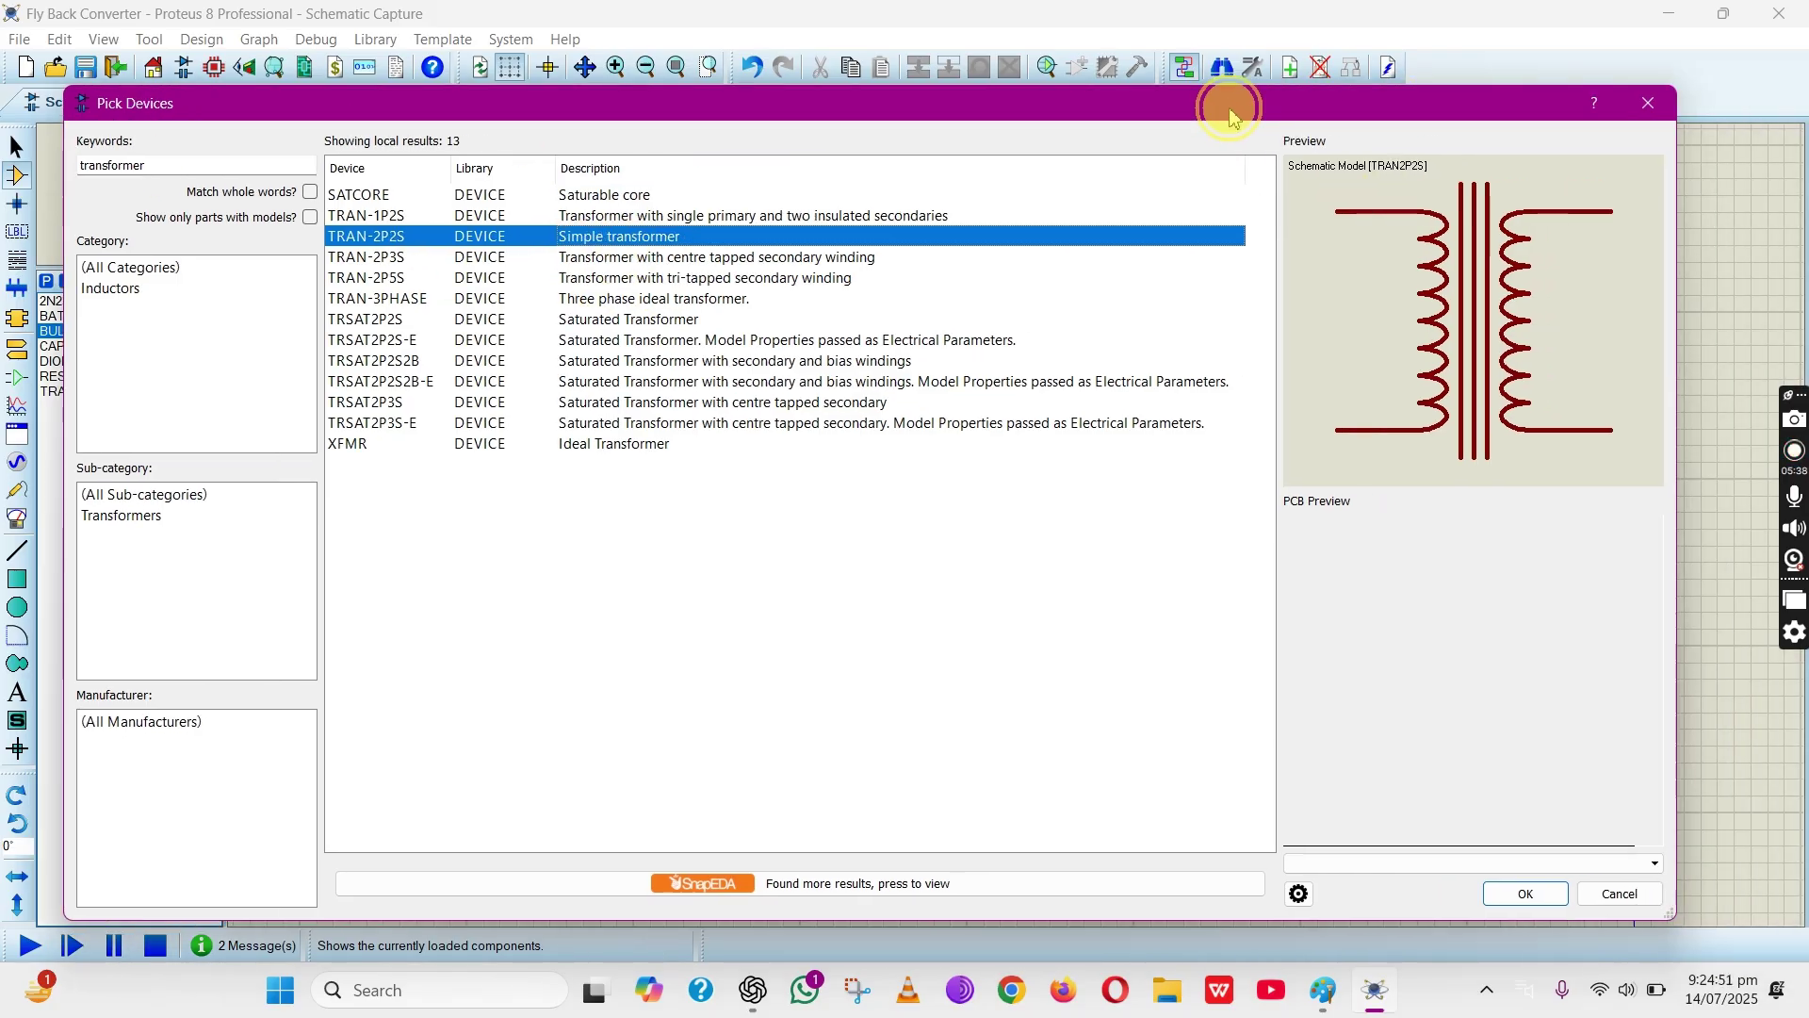
Close the picker, check the R3(1) pulse source feeding R3, and select the ground below the bottom rail
{"action": "left_click", "coordinate": [1647, 105]}
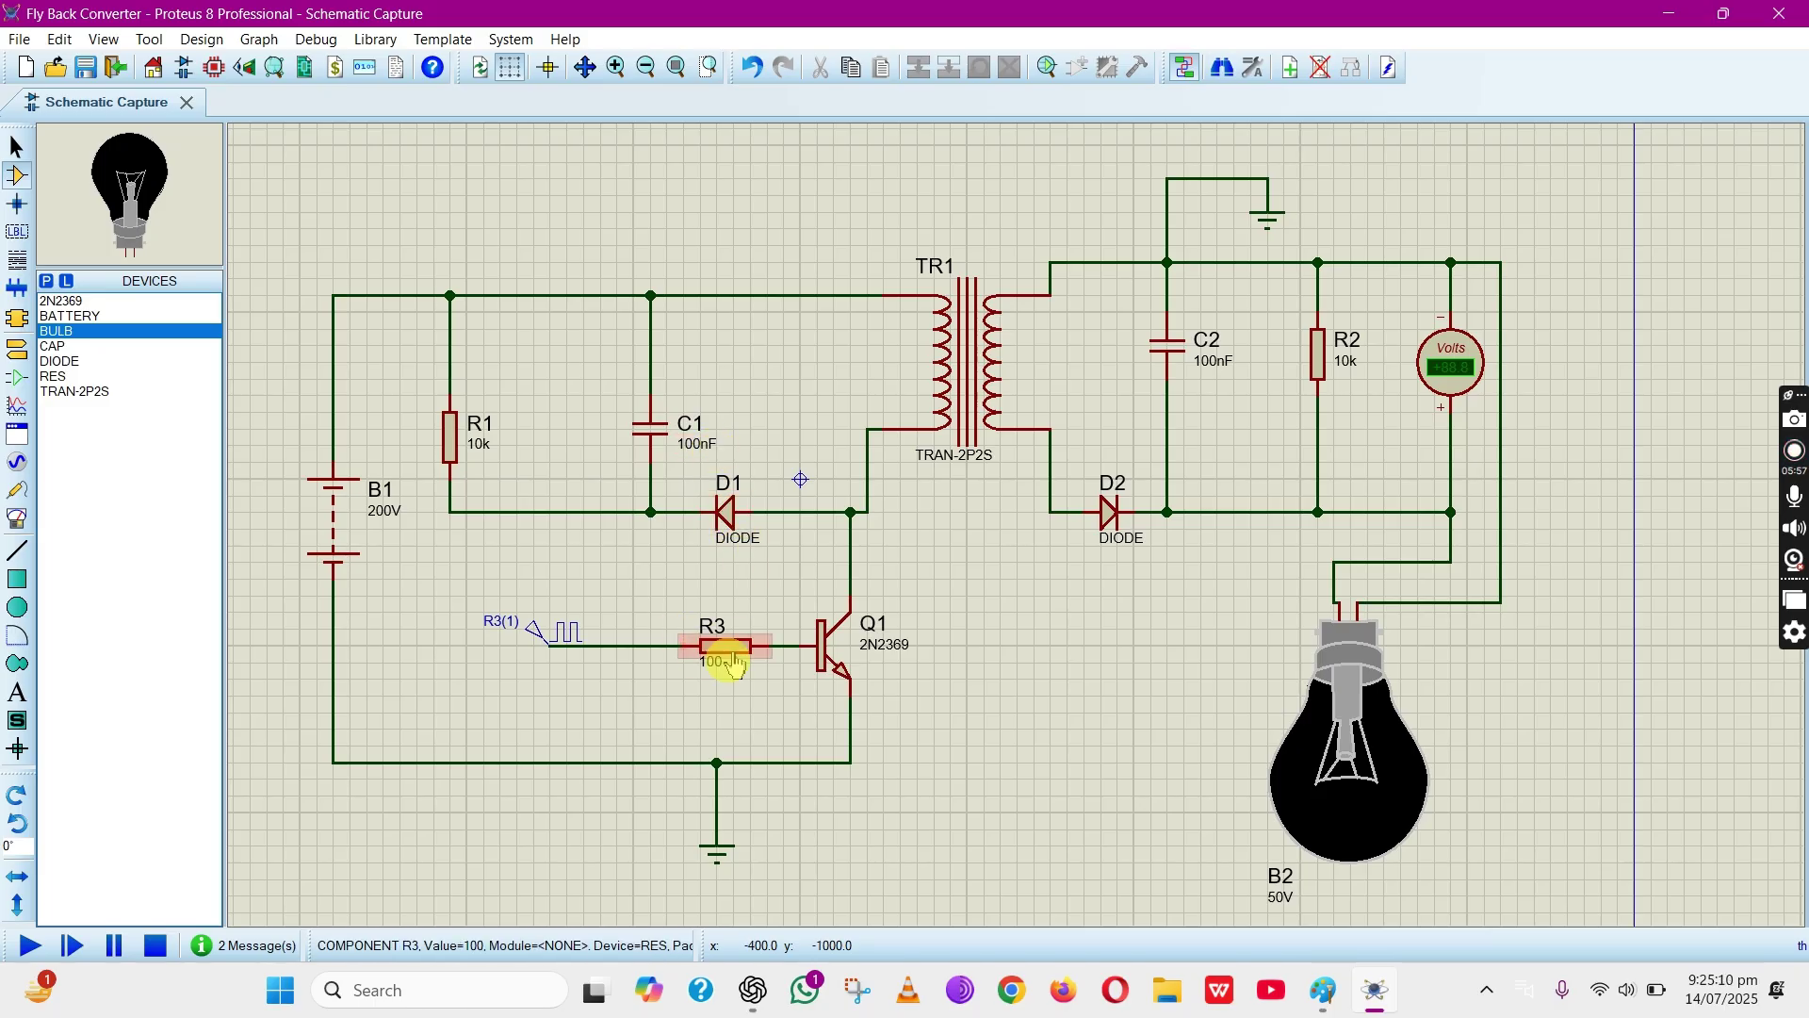
{"action": "mouse_move", "coordinate": [450, 597]}
{"action": "left_mouse_down"}
{"action": "mouse_move", "coordinate": [605, 691]}
{"action": "mouse_move", "coordinate": [615, 679]}
{"action": "left_mouse_up"}
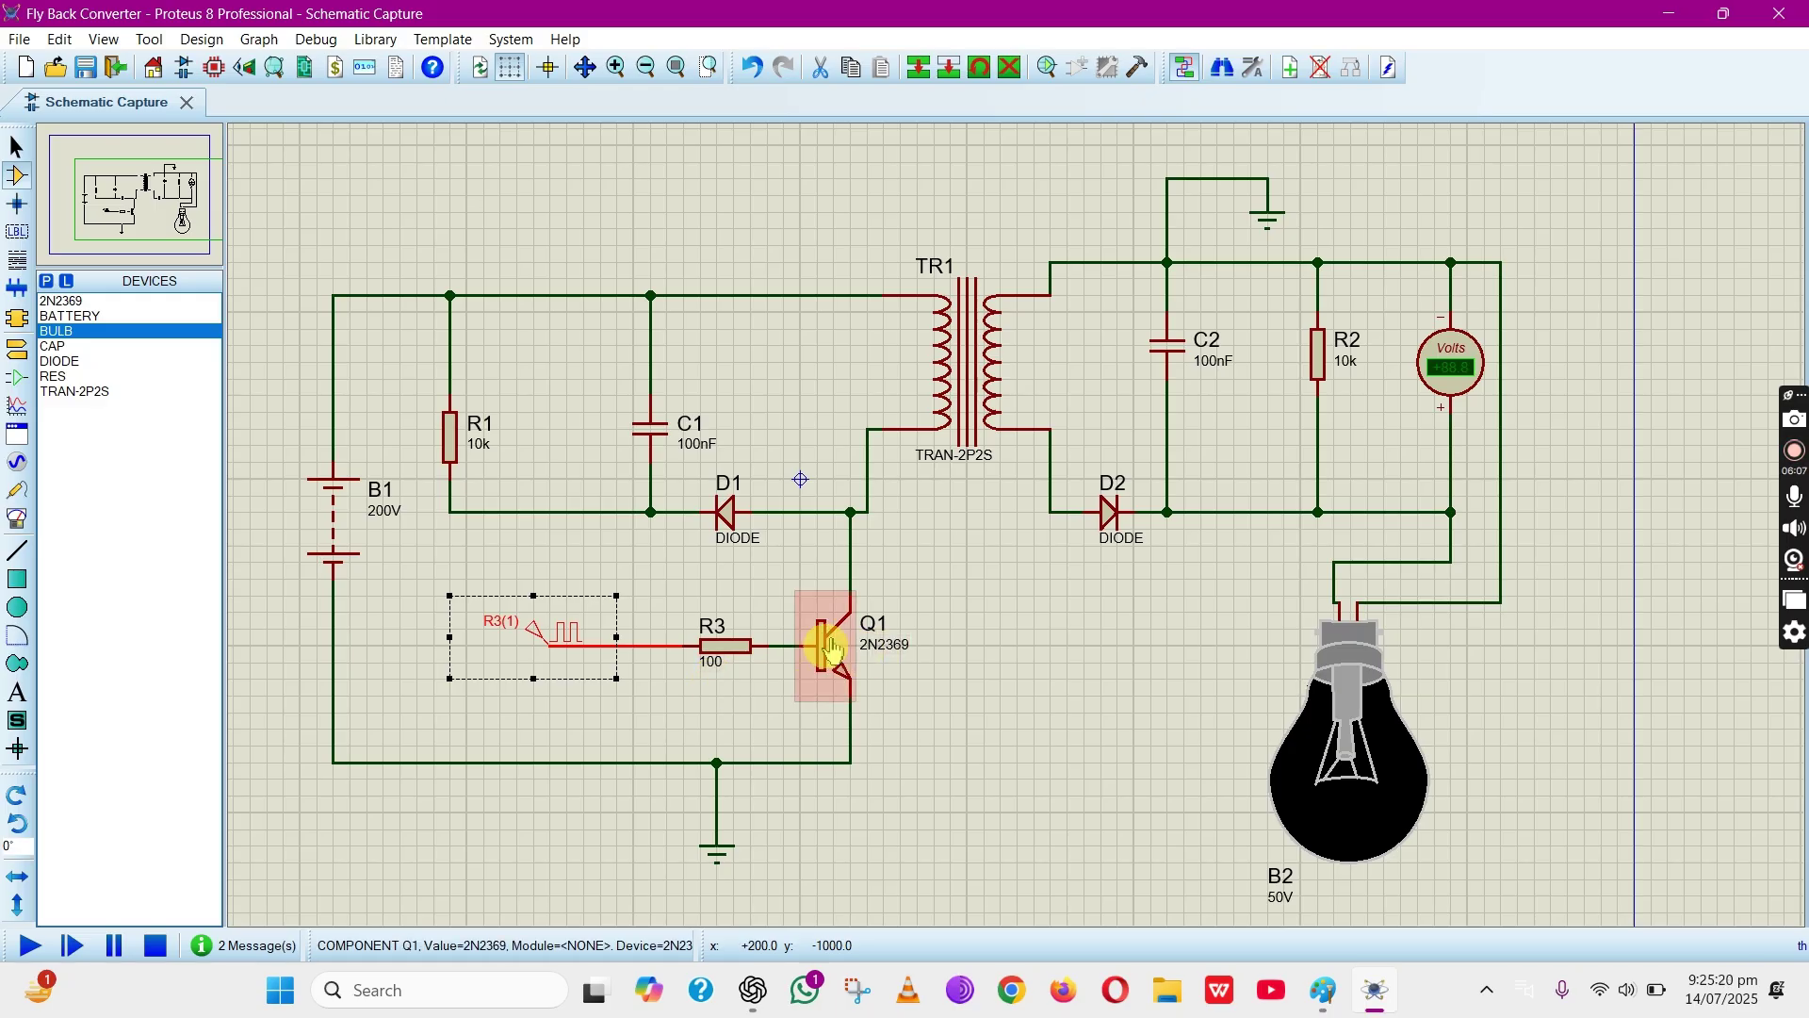
{"action": "left_click", "coordinate": [719, 677]}
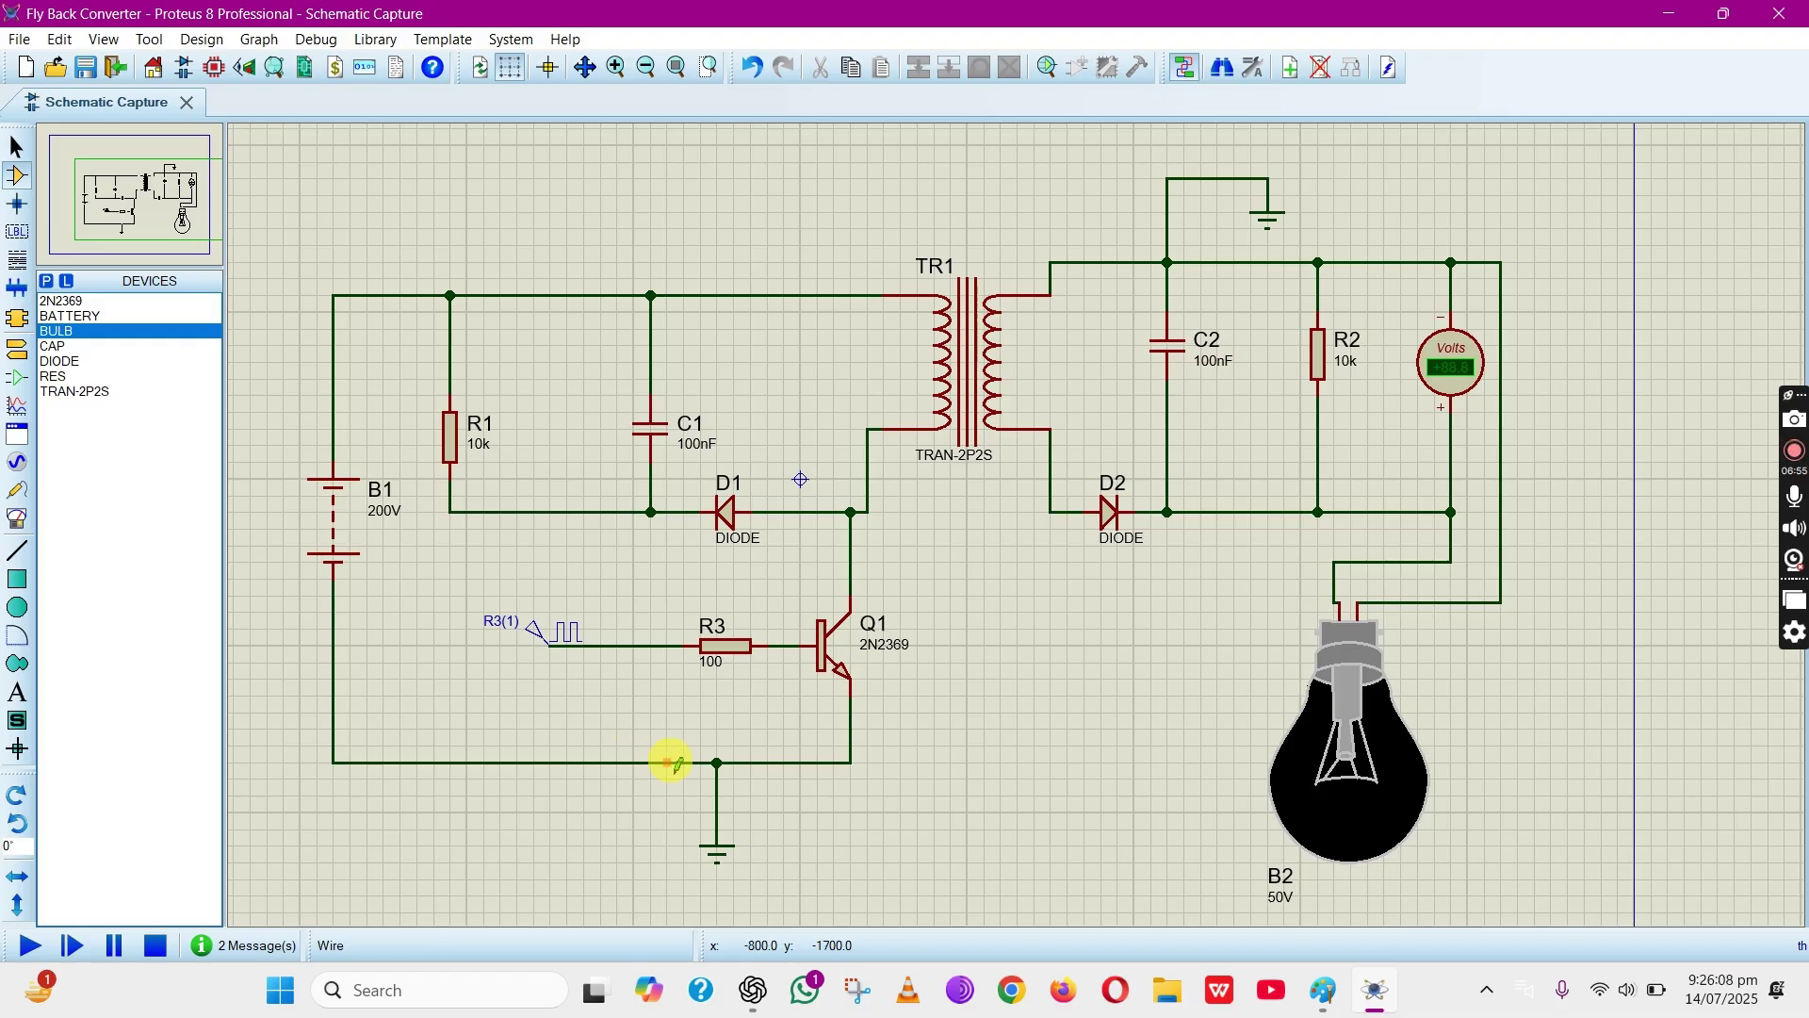
{"action": "left_click", "coordinate": [671, 827]}
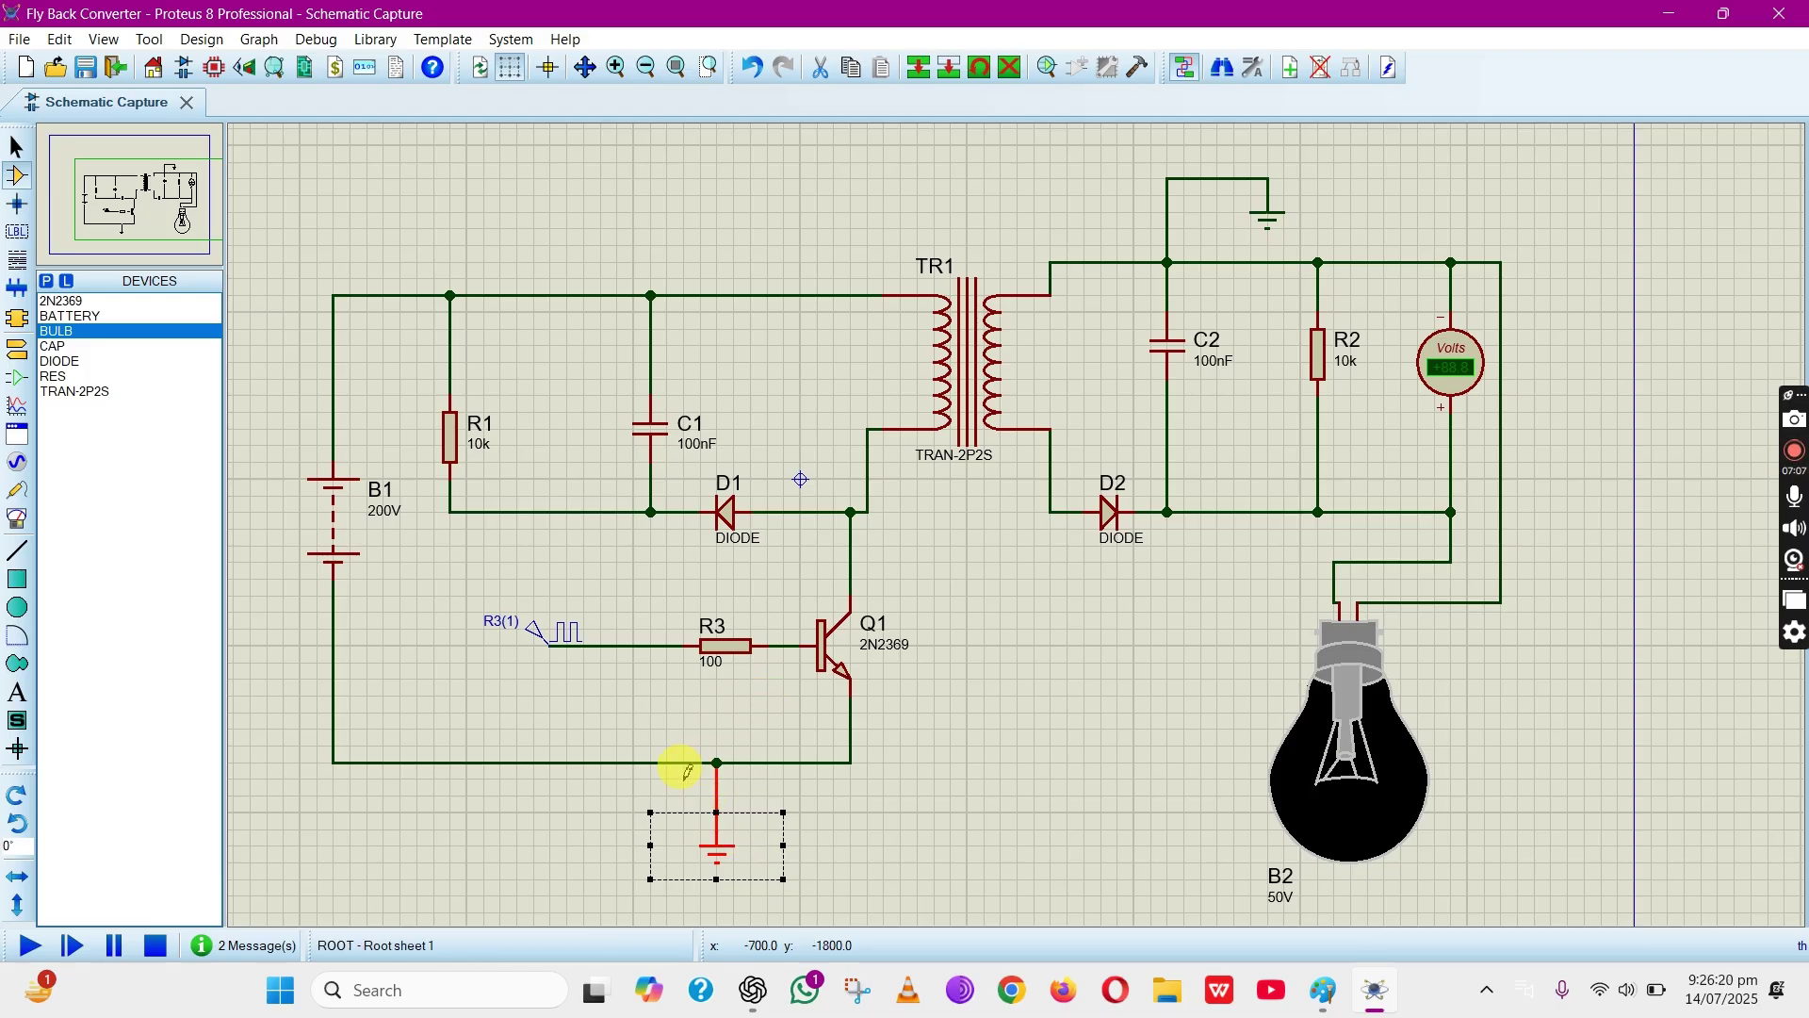
{"action": "left_click", "coordinate": [624, 782]}
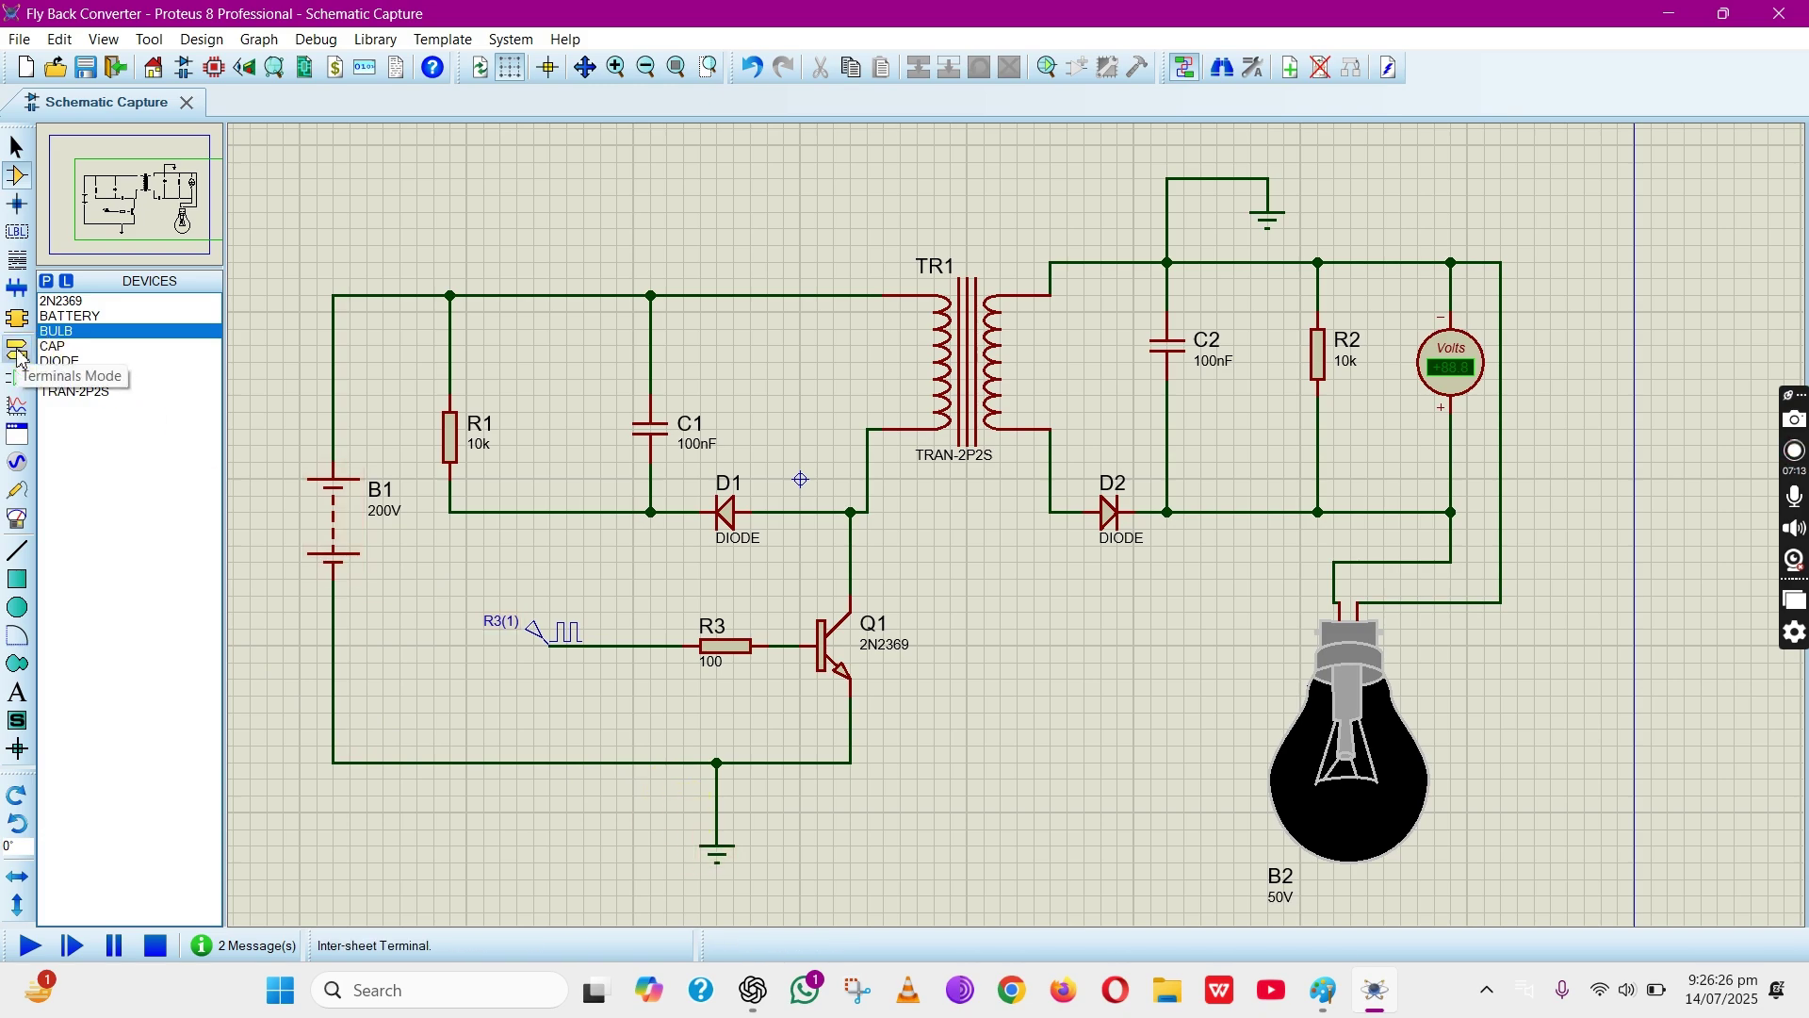
{"action": "left_click", "coordinate": [18, 353]}
{"action": "left_click", "coordinate": [68, 380]}
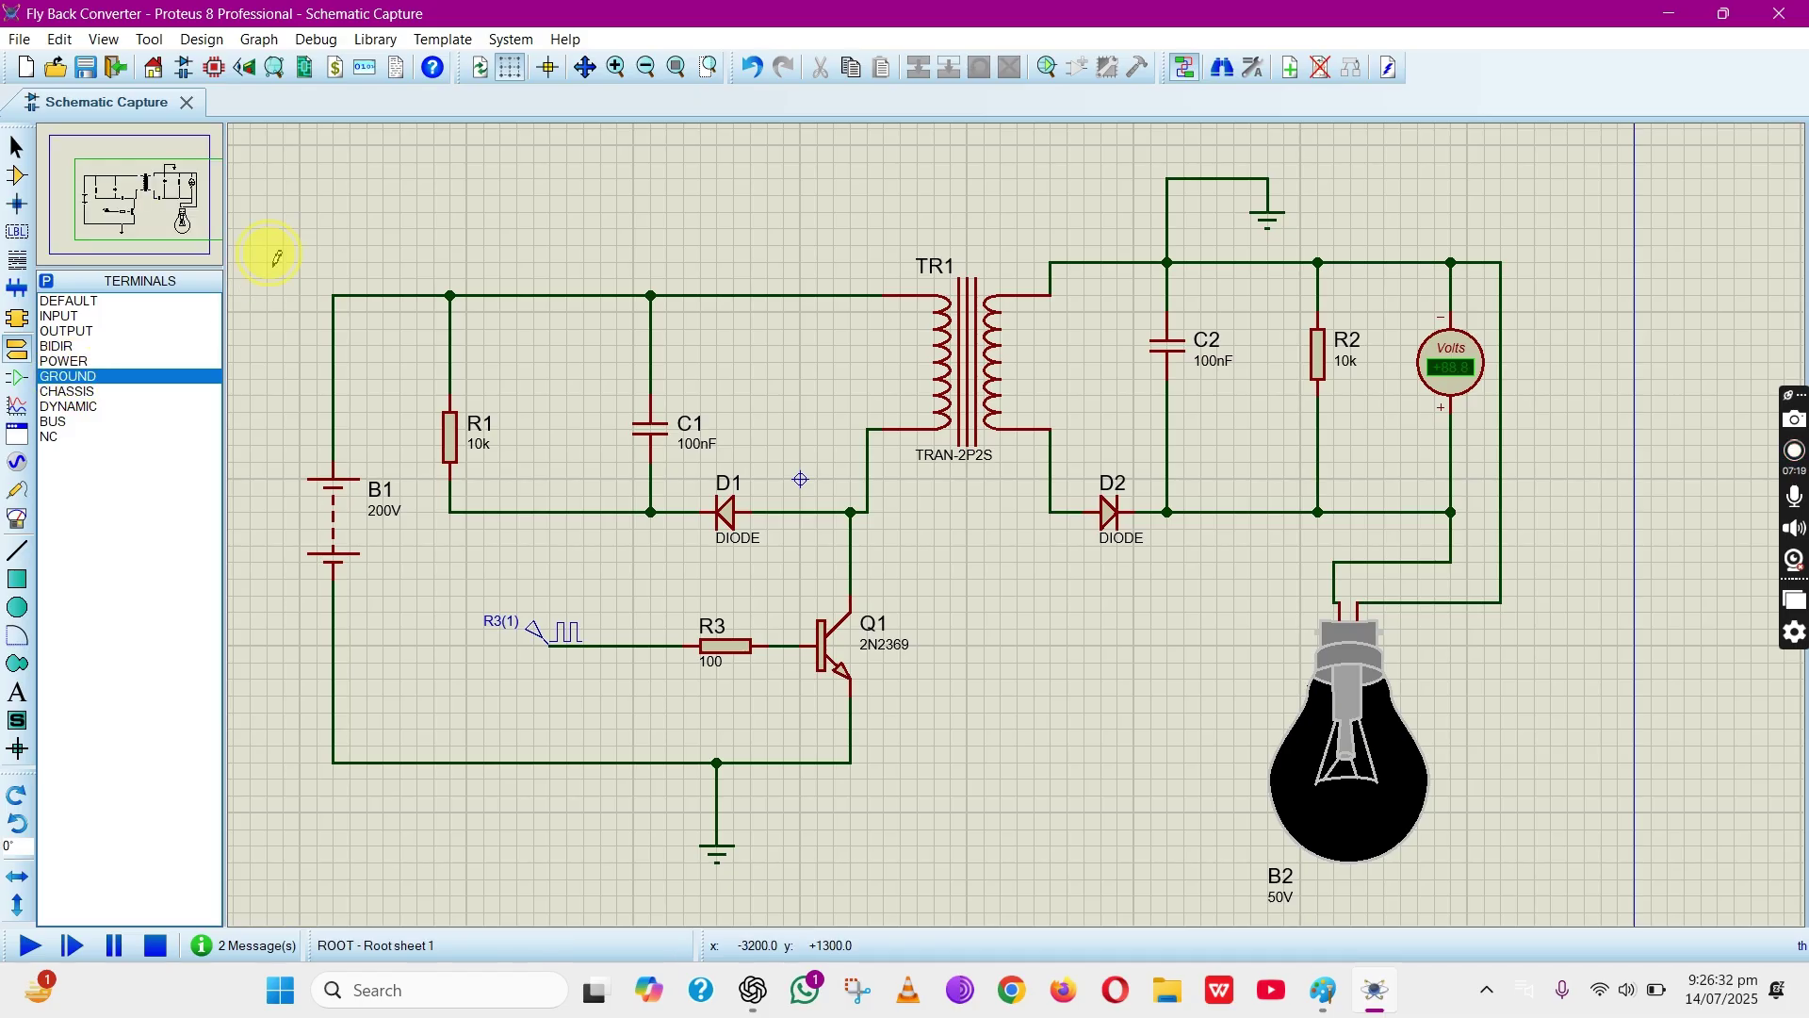
{"action": "left_click", "coordinate": [16, 150]}
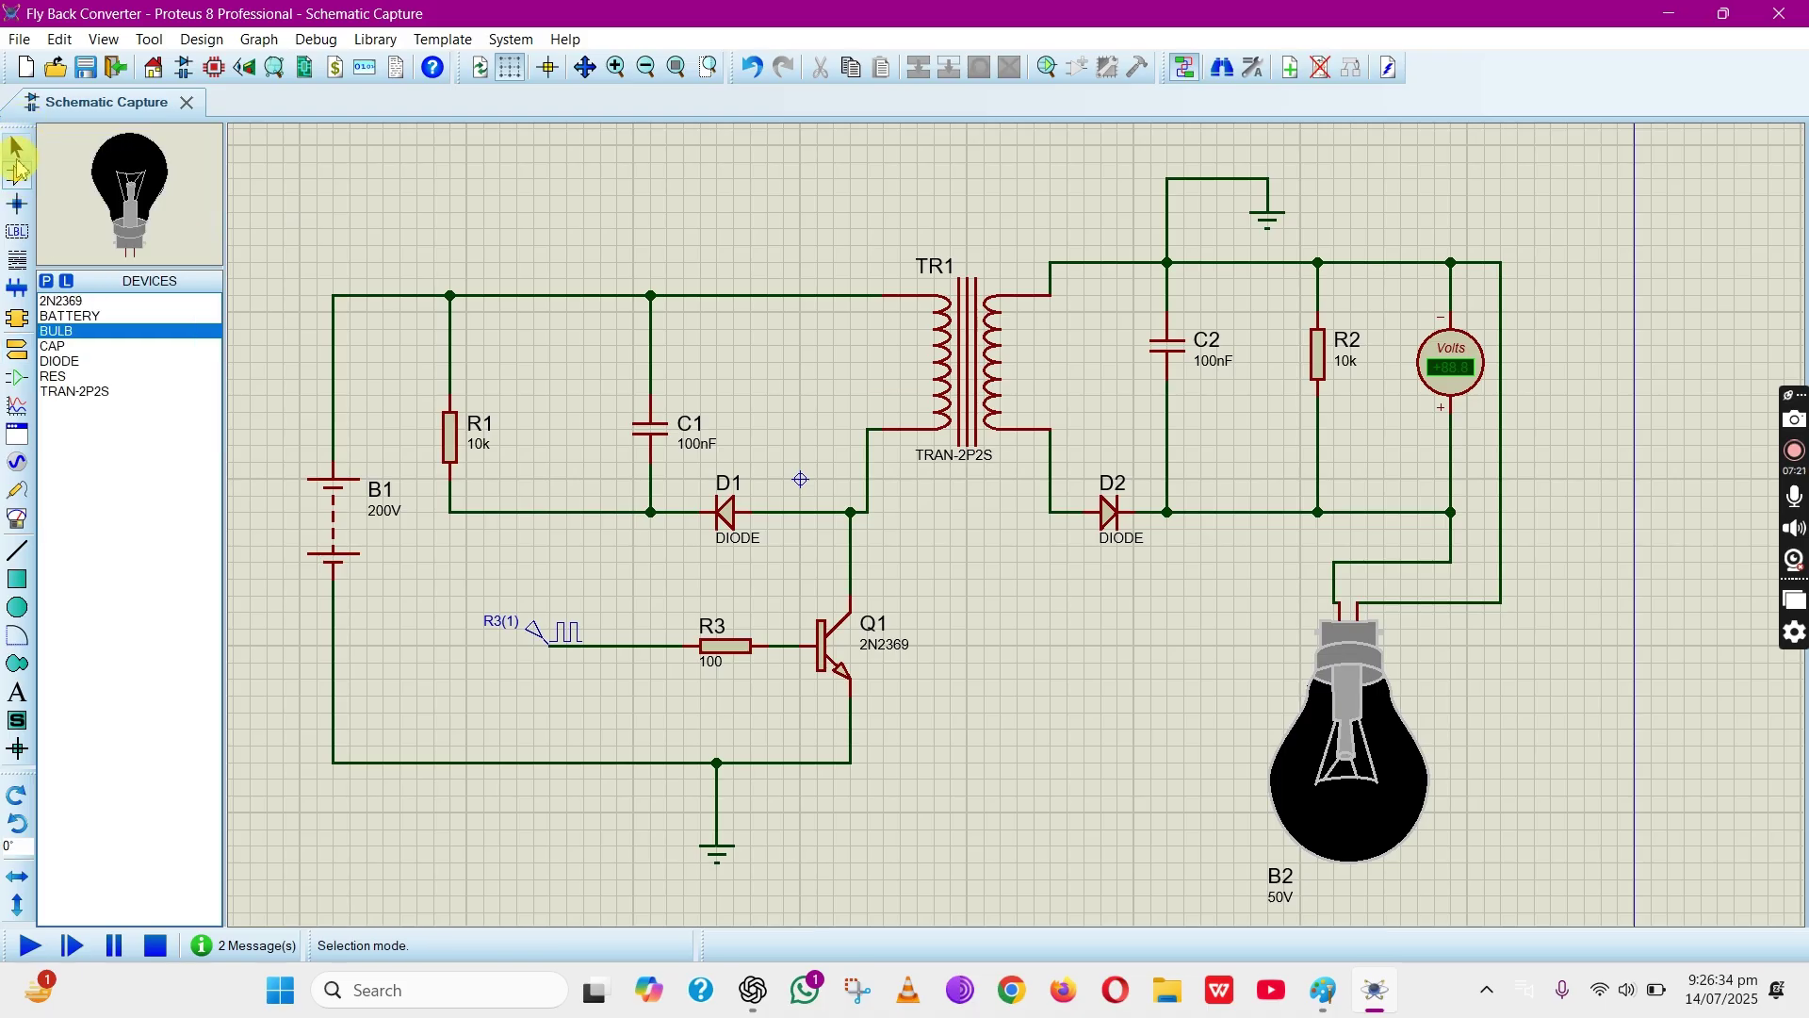
{"action": "left_click", "coordinate": [17, 174]}
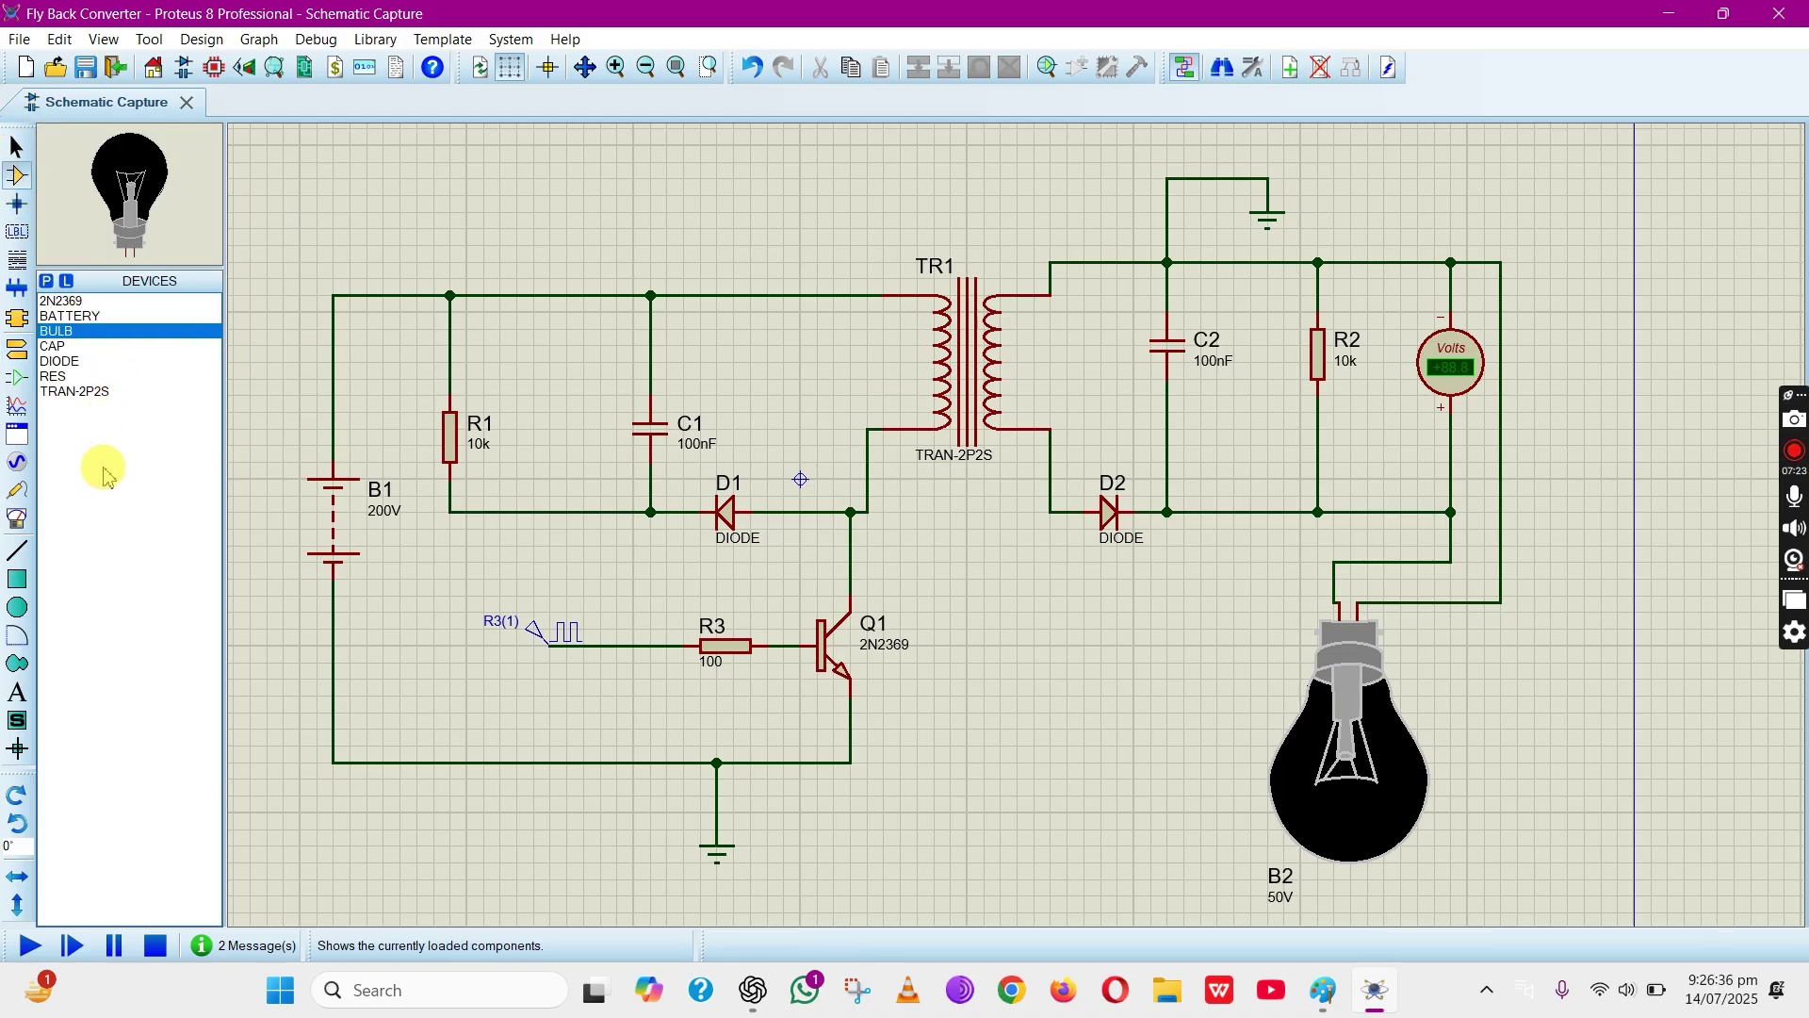
{"action": "left_click", "coordinate": [95, 391]}
{"action": "left_click", "coordinate": [16, 148]}
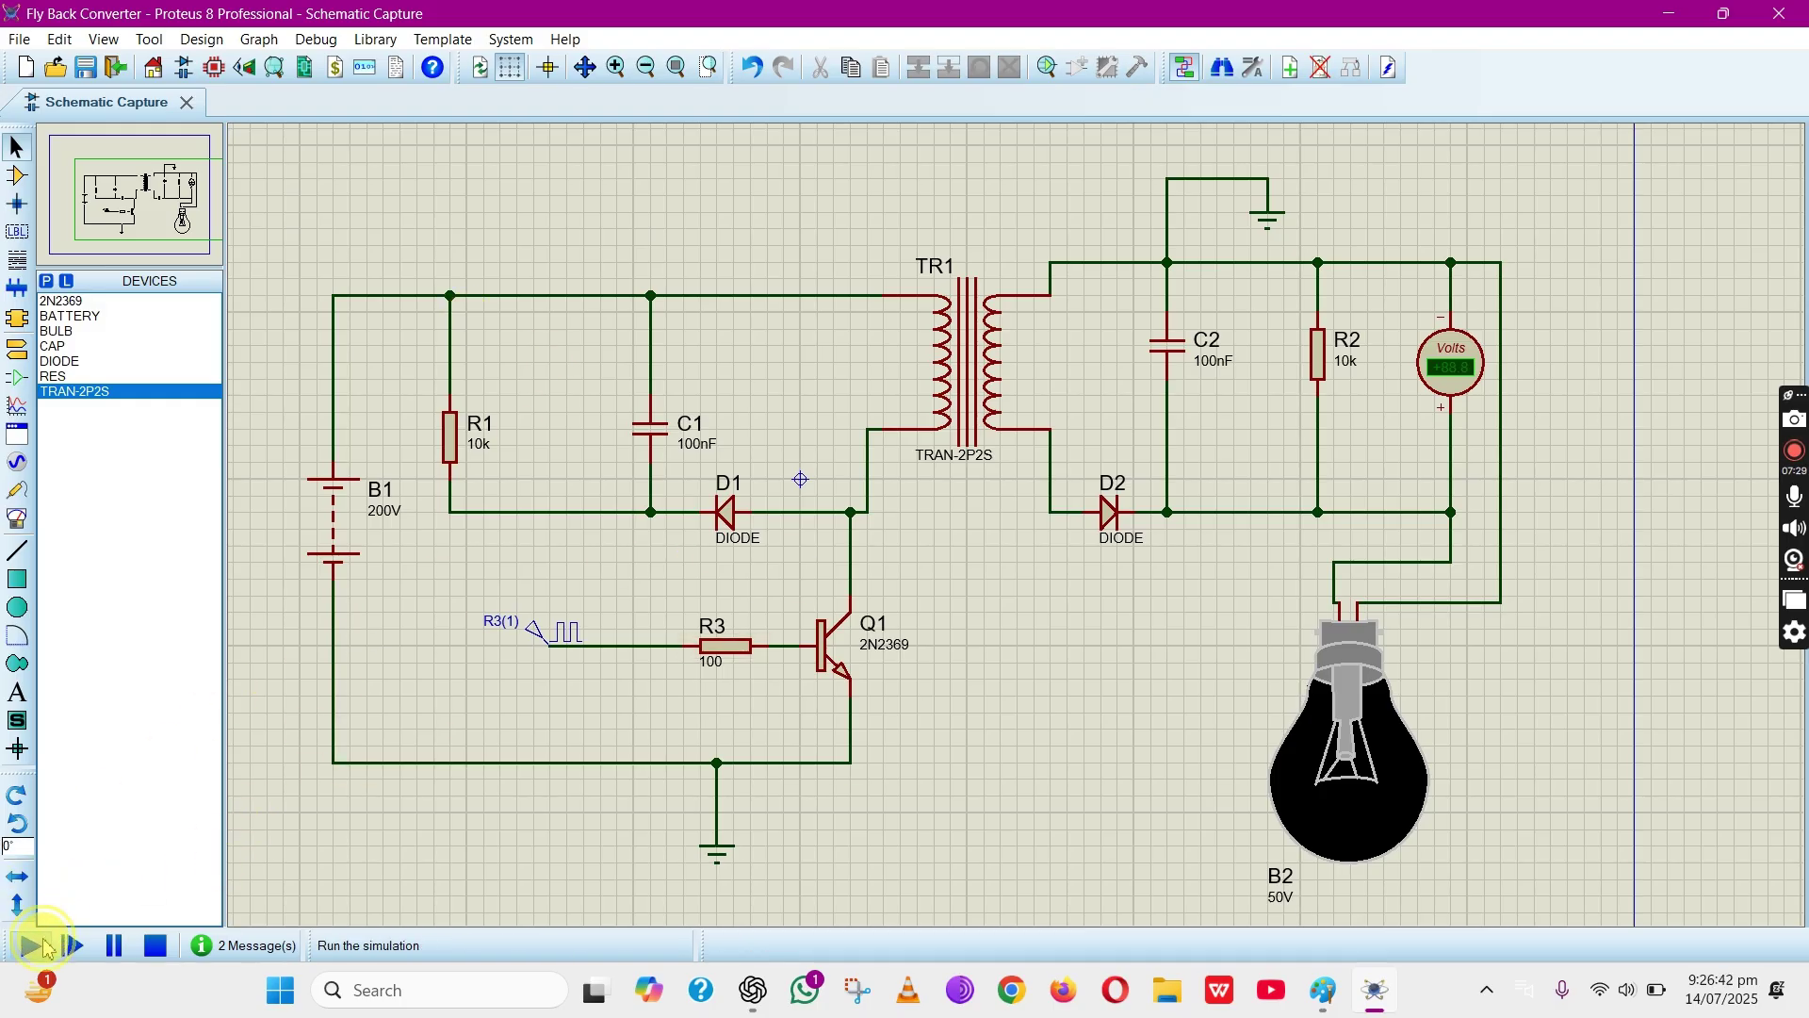
Simulate the circuit until the bulb lights and the voltmeter reads about 40.8 V
{"action": "left_click", "coordinate": [47, 947]}
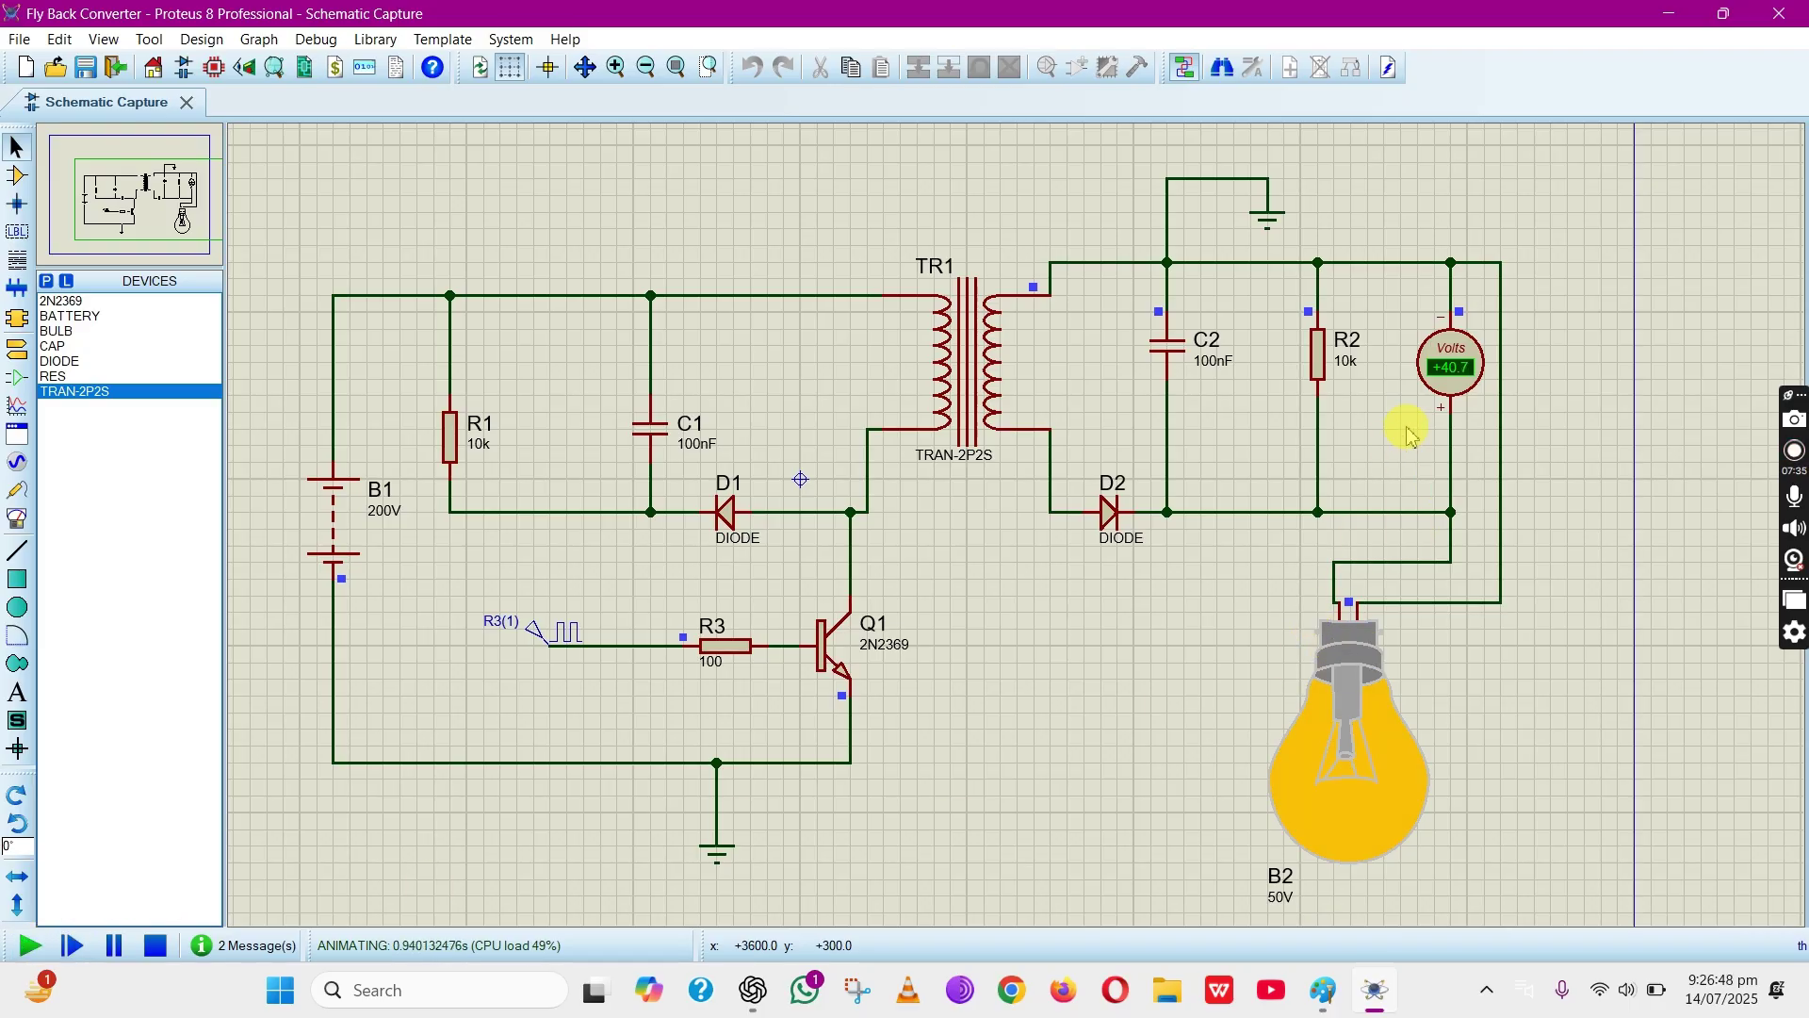
{"action": "left_click", "coordinate": [1467, 389]}
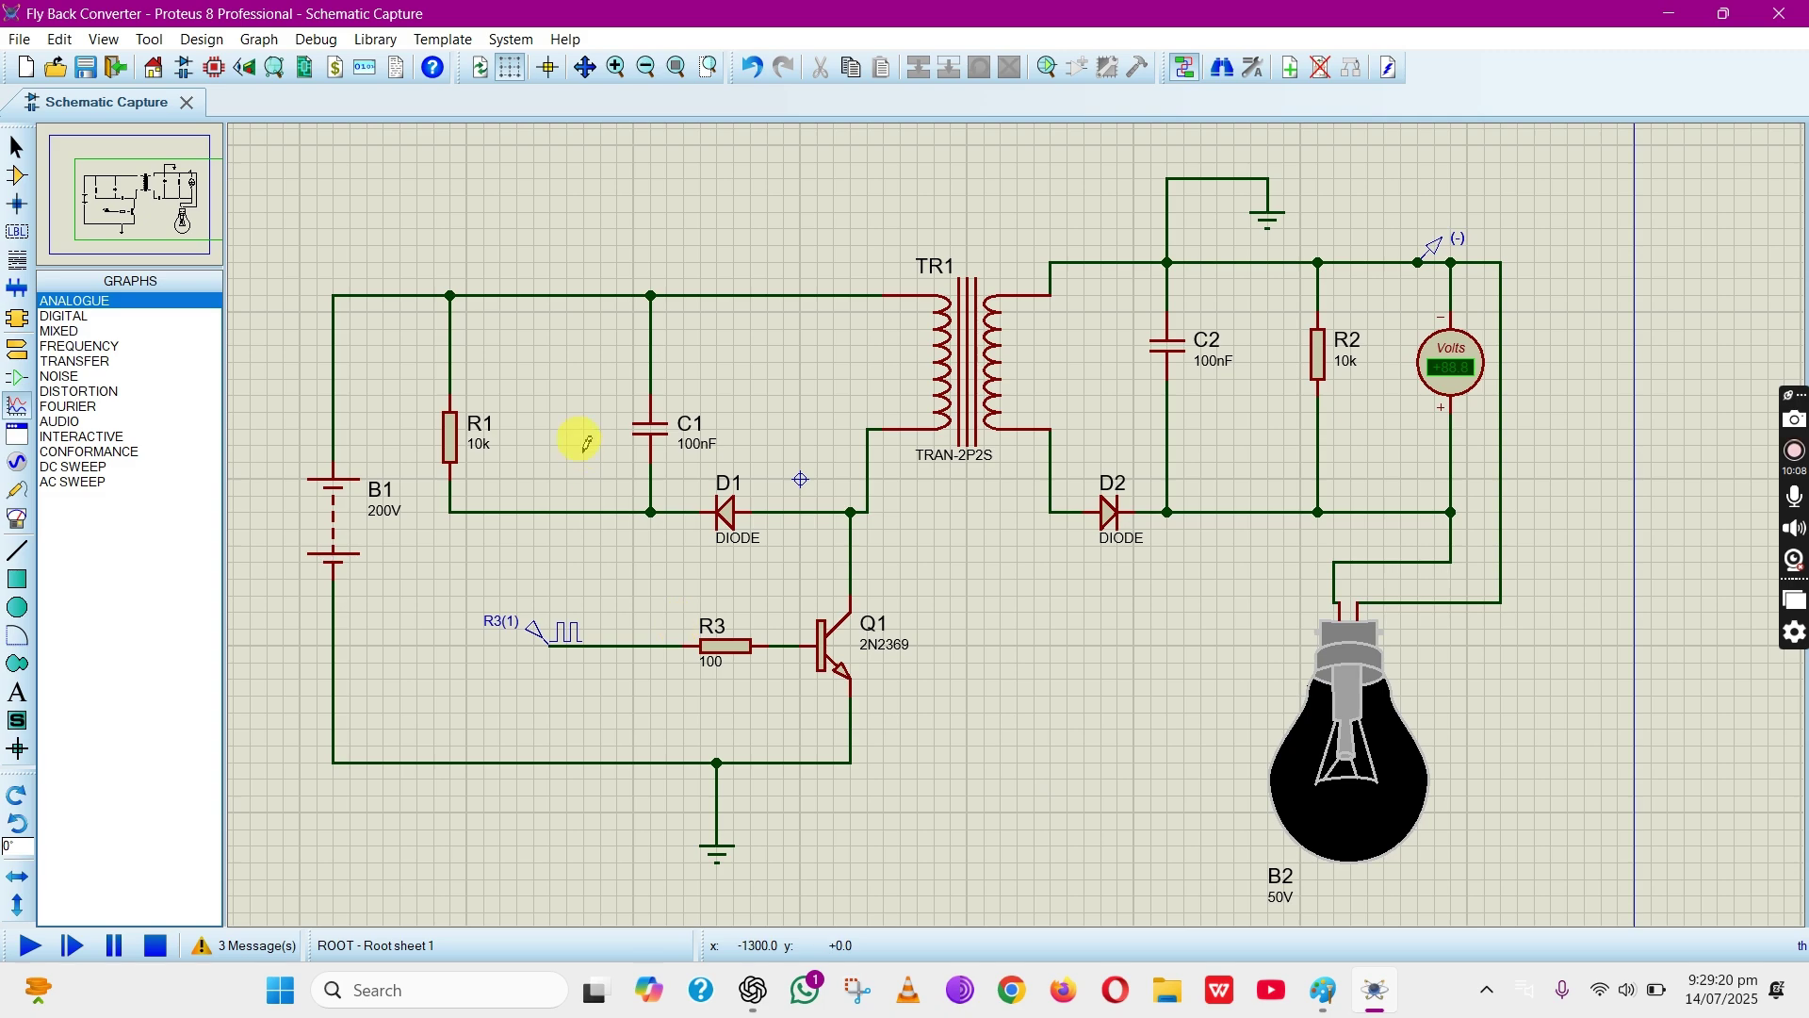
Start a 2D text label on the canvas reading 'FLYBACK CIRCUIT'
{"action": "left_click", "coordinate": [19, 520]}
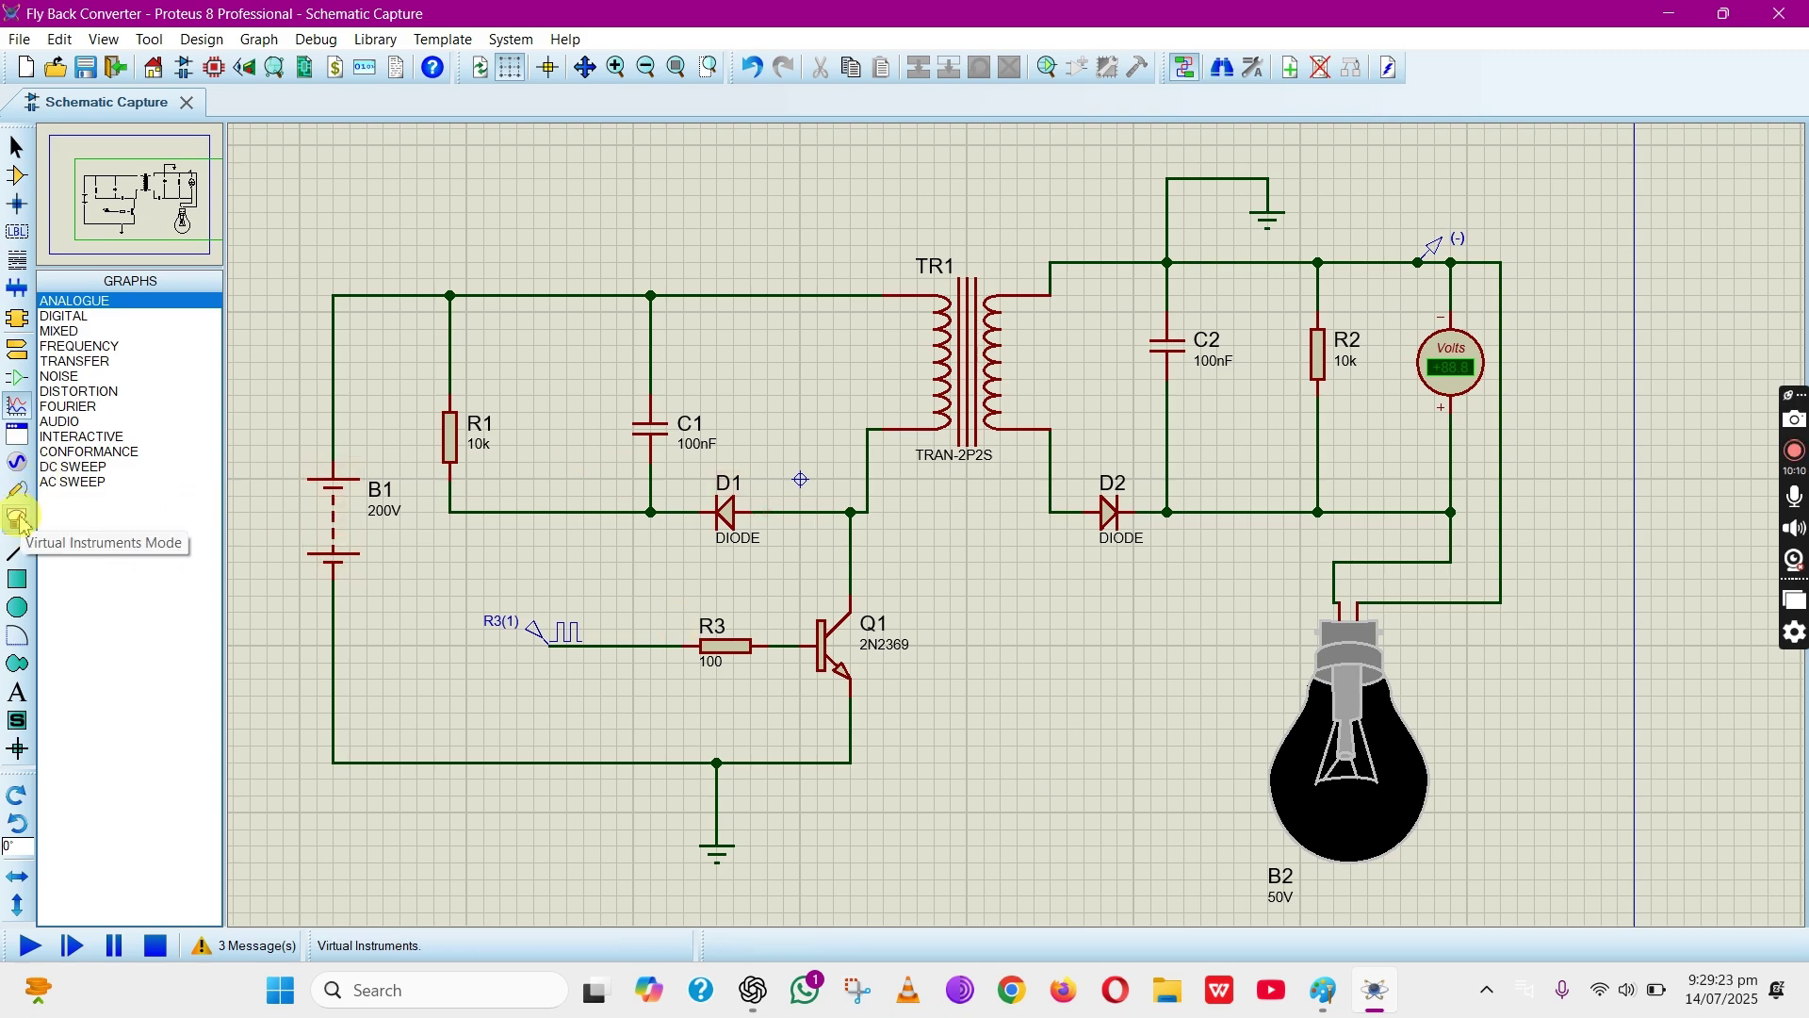
{"action": "left_click", "coordinate": [17, 693]}
{"action": "left_click", "coordinate": [529, 195]}
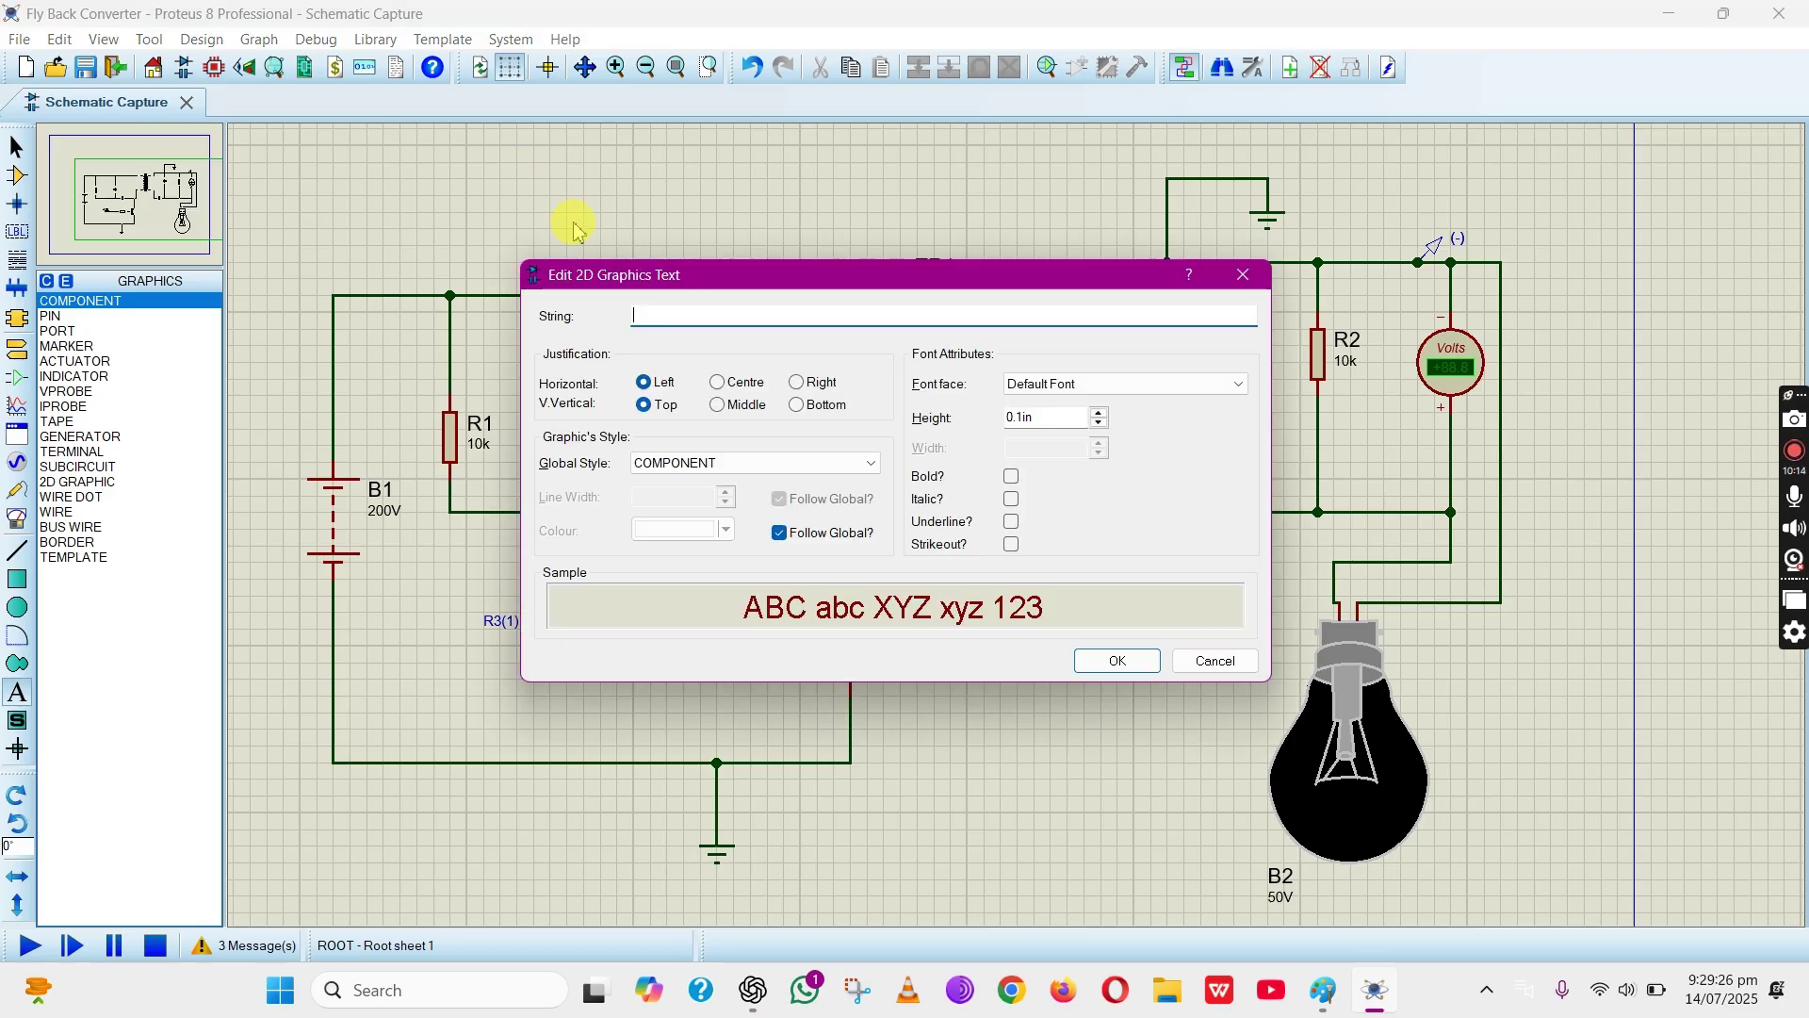
{"action": "left_click", "coordinate": [655, 313]}
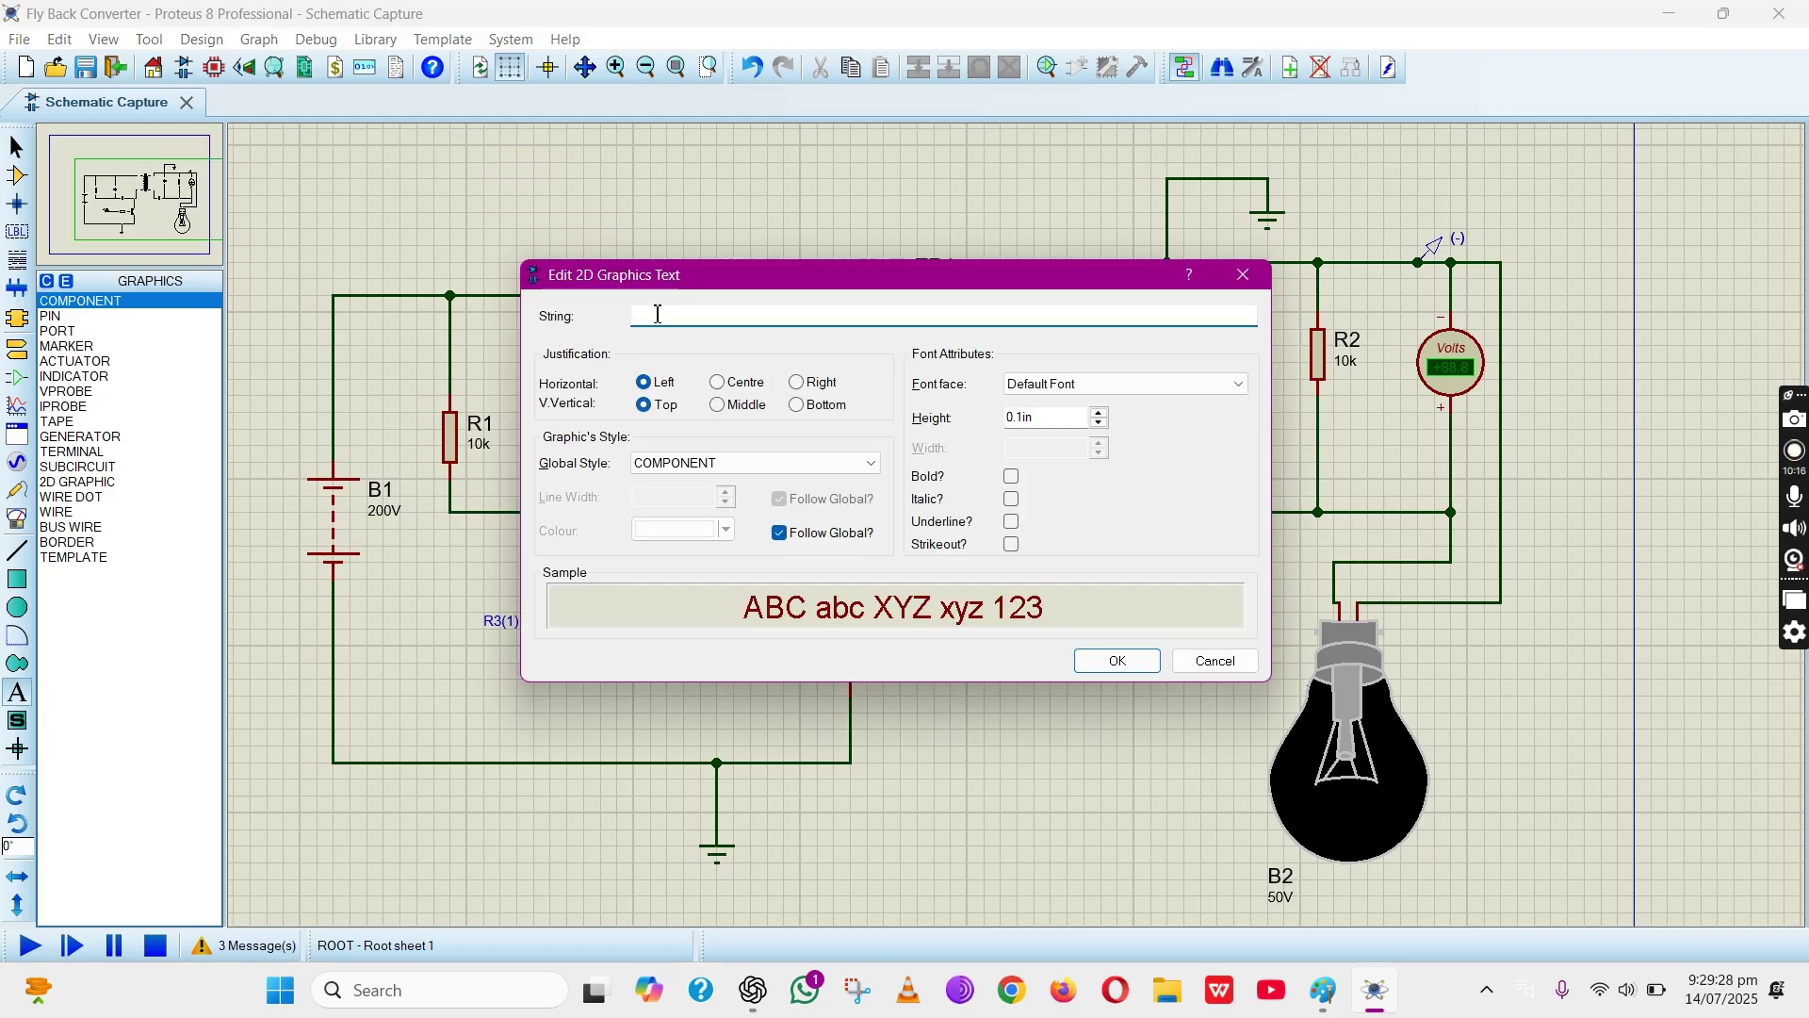
{"action": "type", "text": "FLYBACK CIRCUIT"}
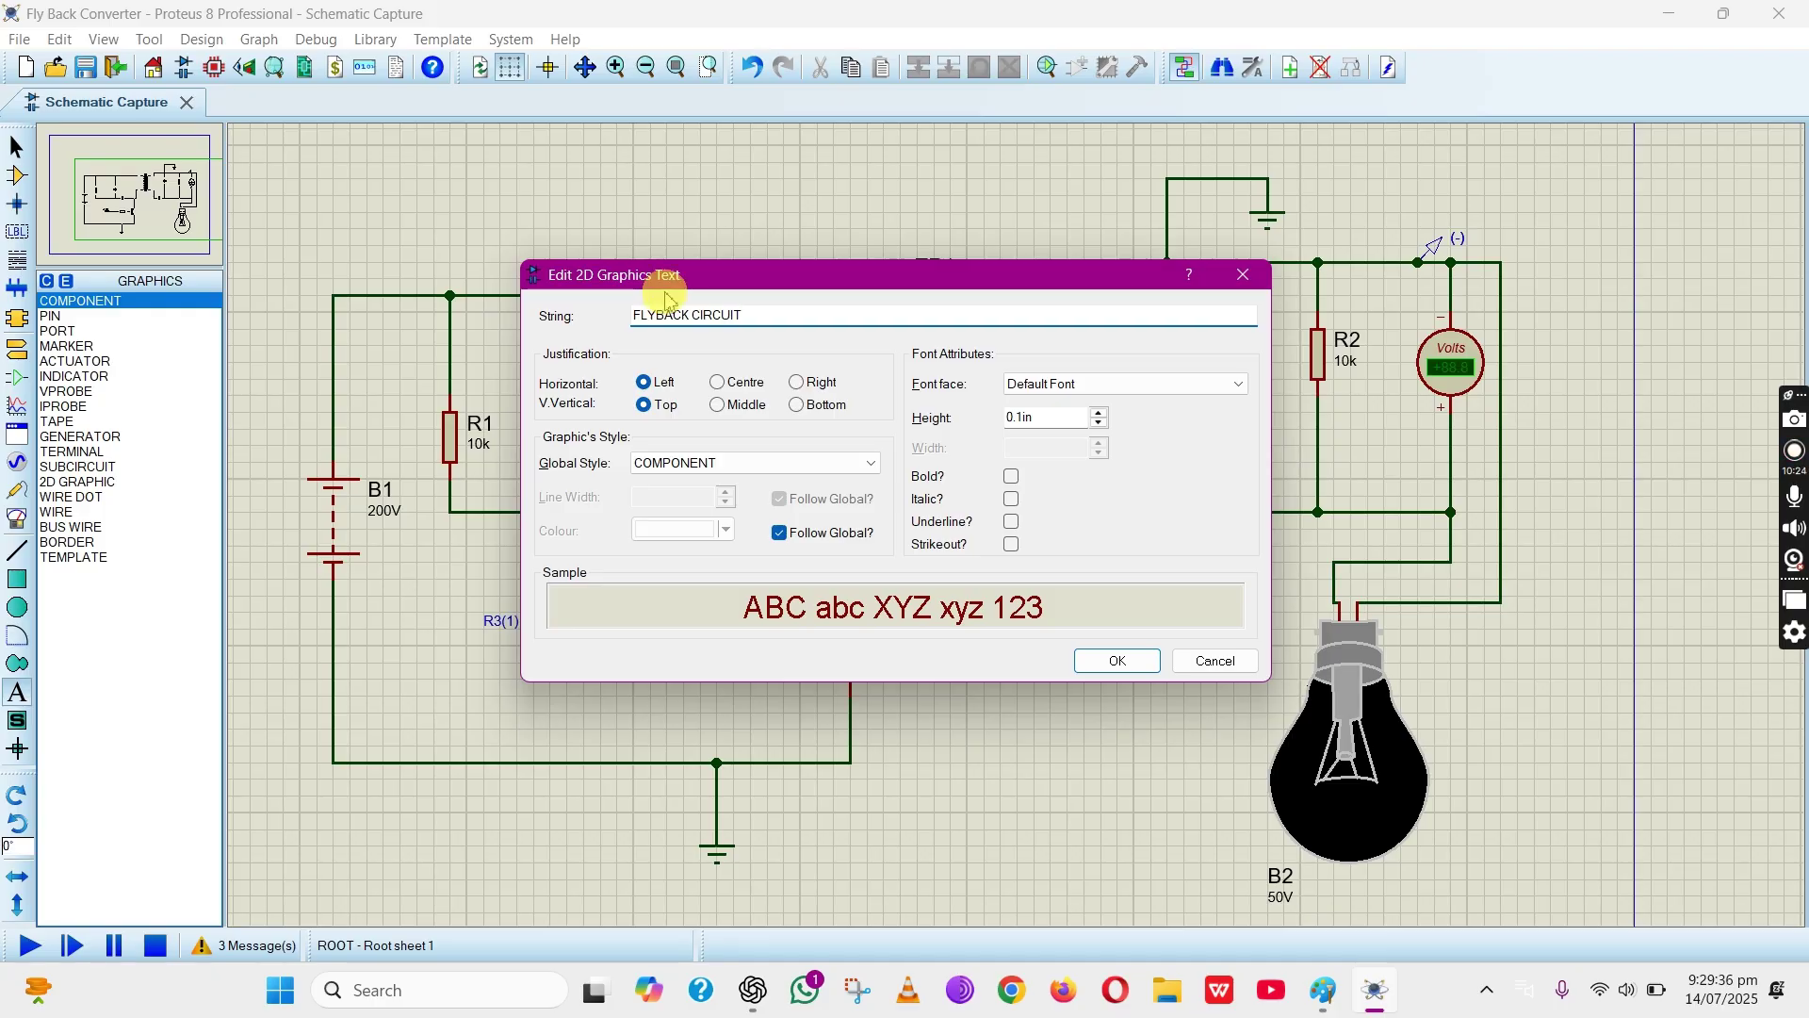
Give the label its own green colour, bold style, and an adjusted text height
{"action": "left_click", "coordinate": [774, 533]}
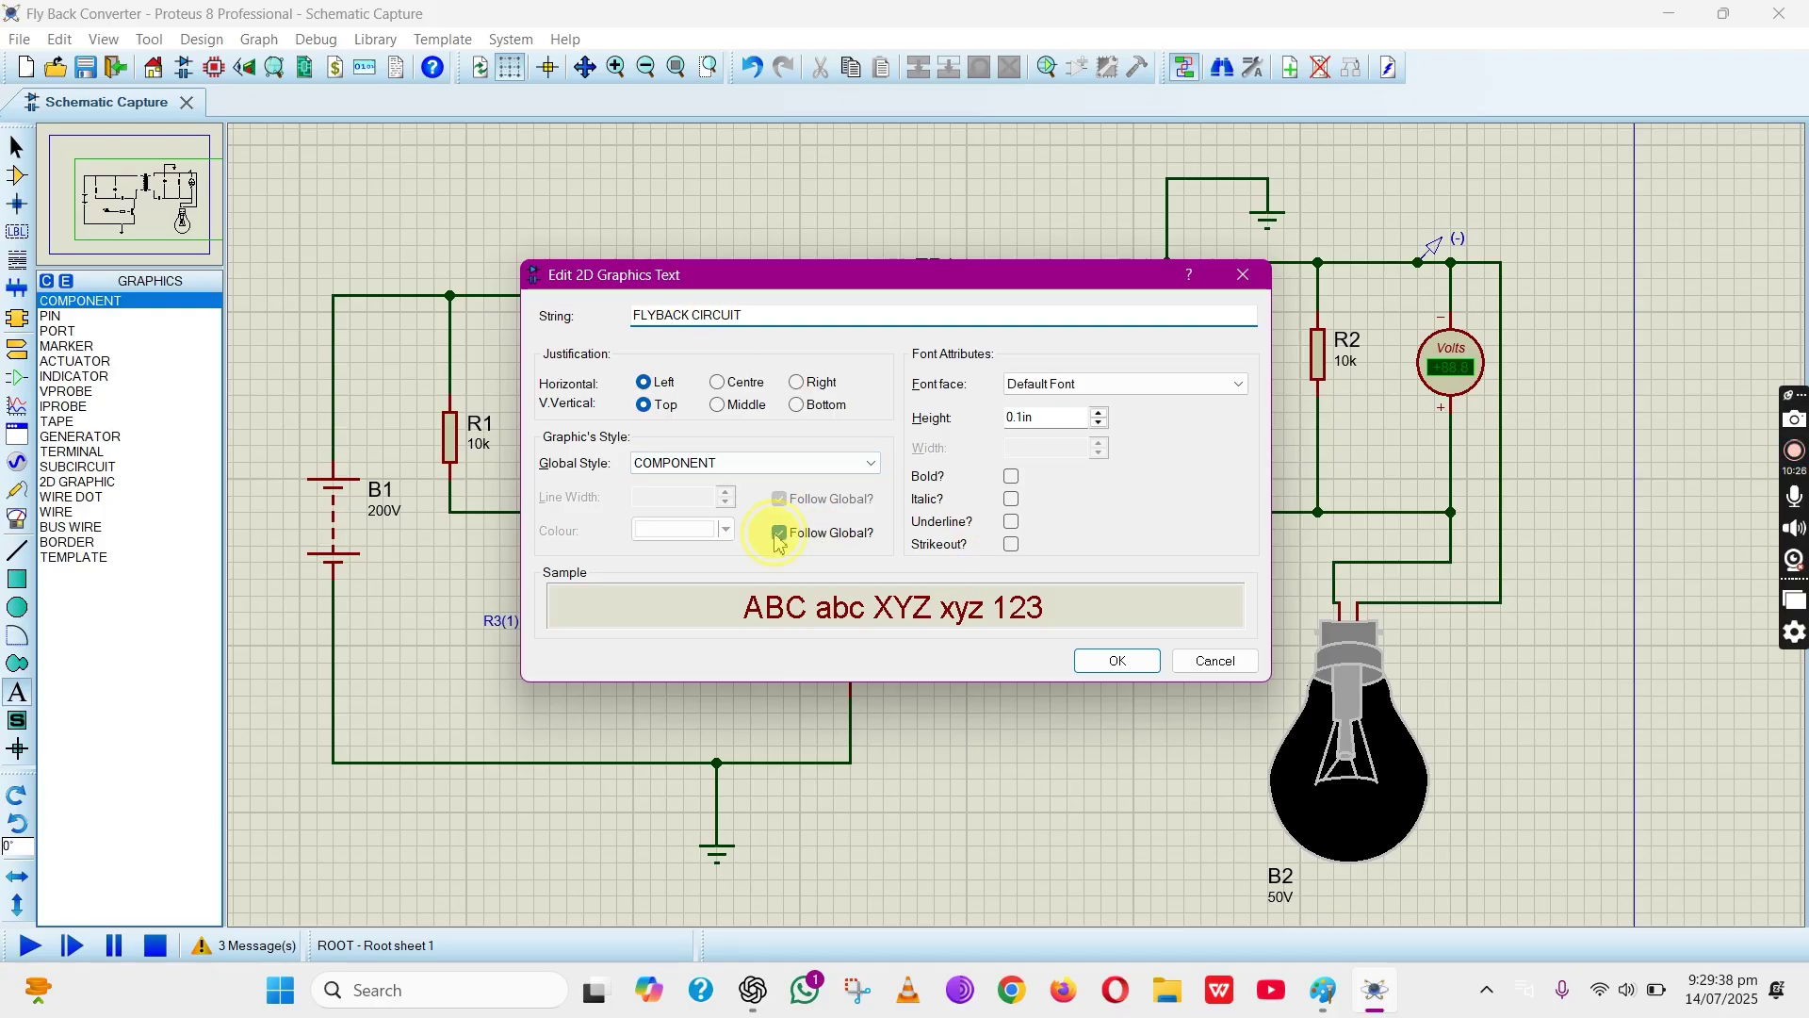
{"action": "left_click", "coordinate": [726, 530]}
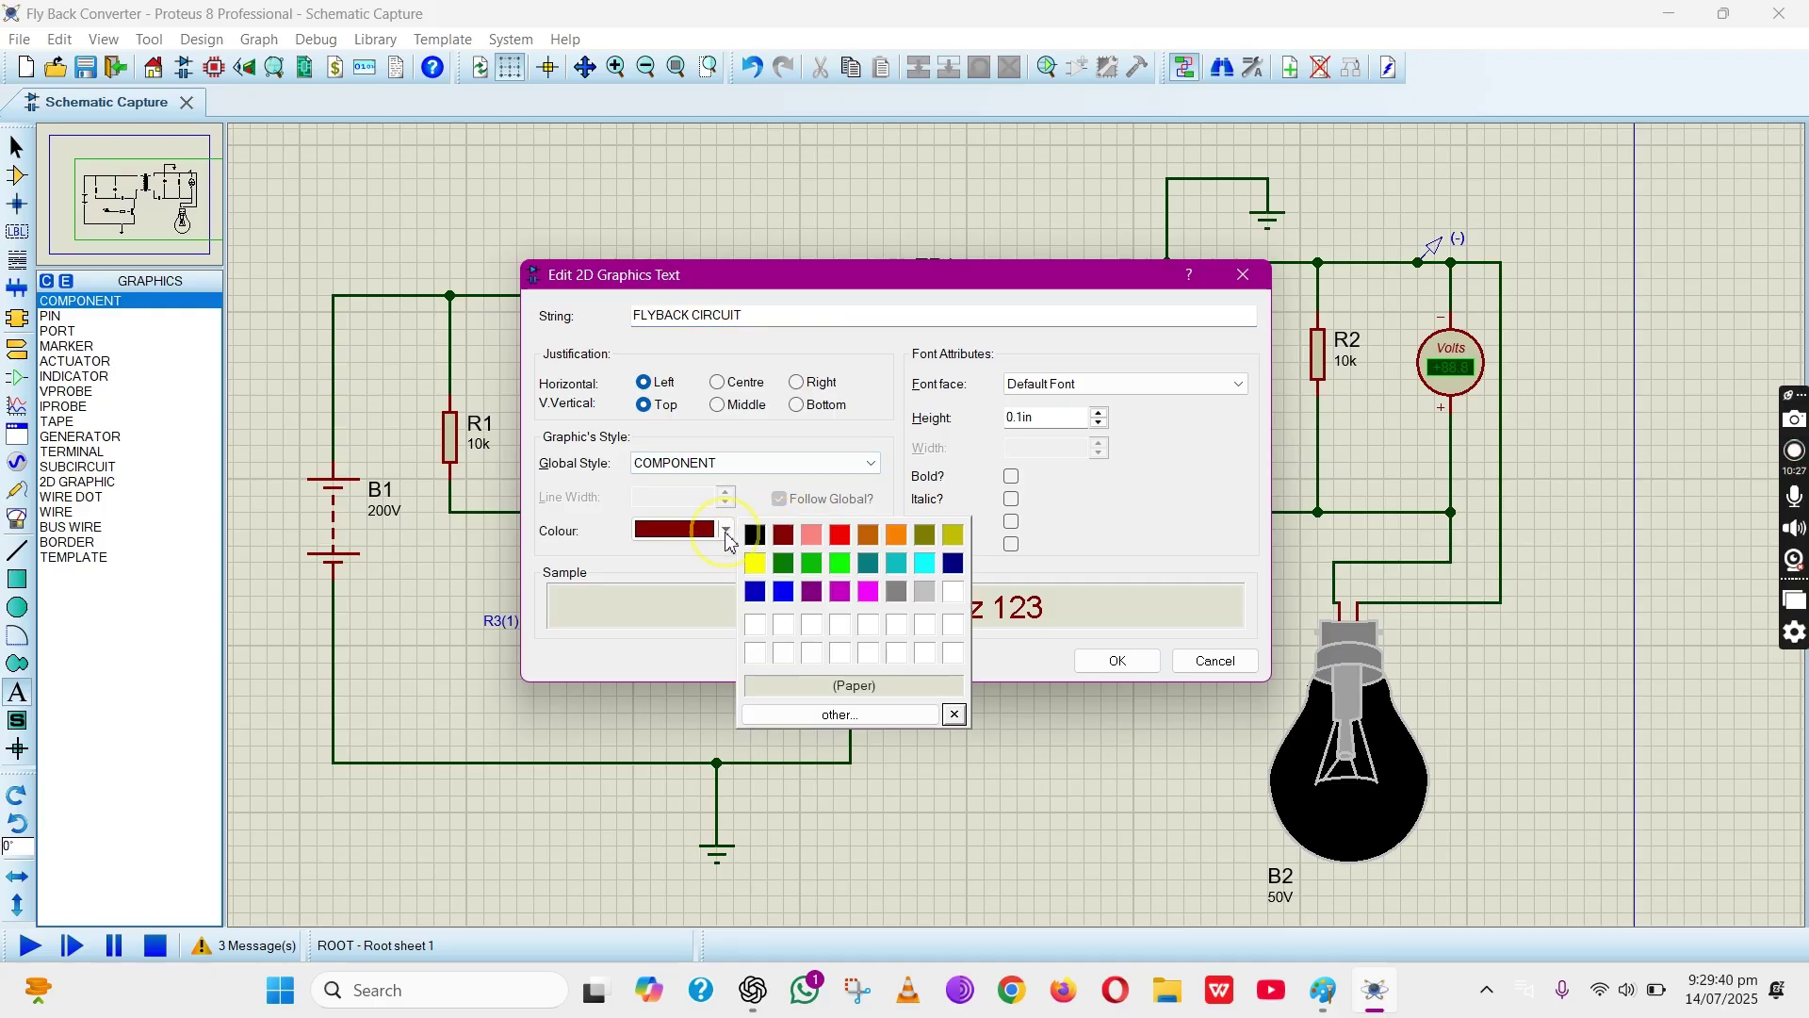
{"action": "left_click", "coordinate": [839, 562]}
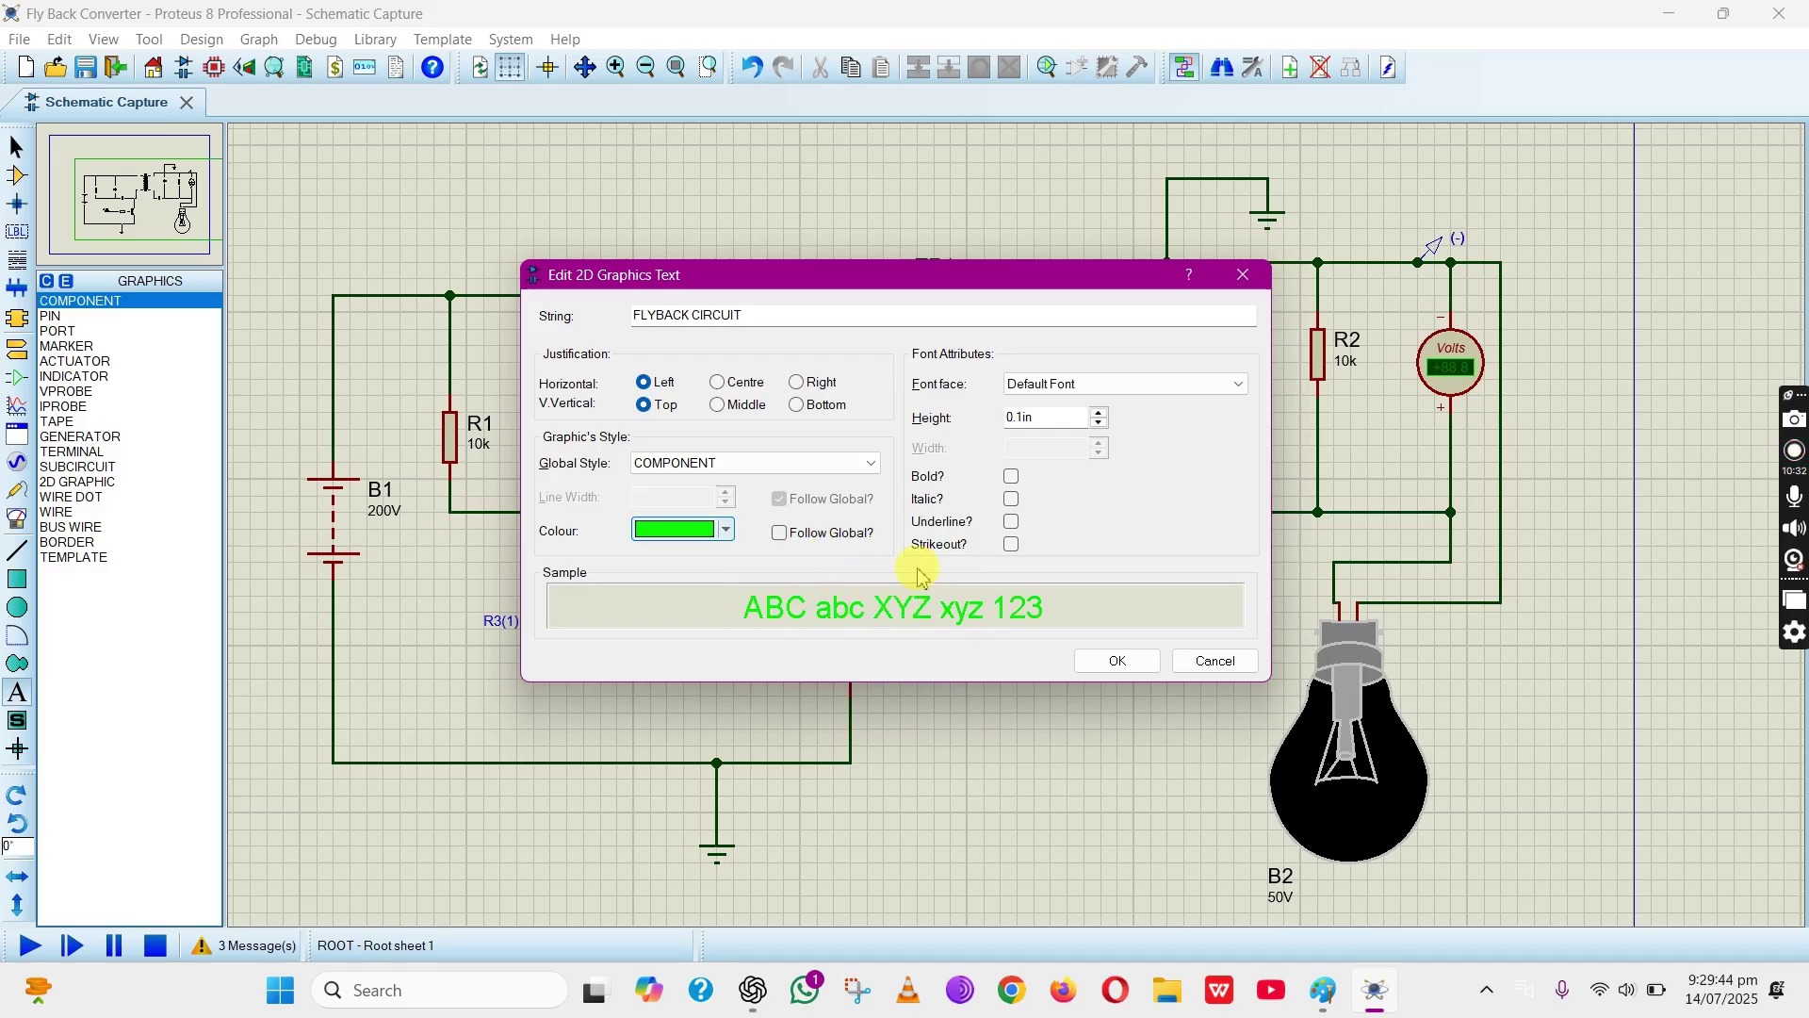
{"action": "left_click", "coordinate": [1011, 476]}
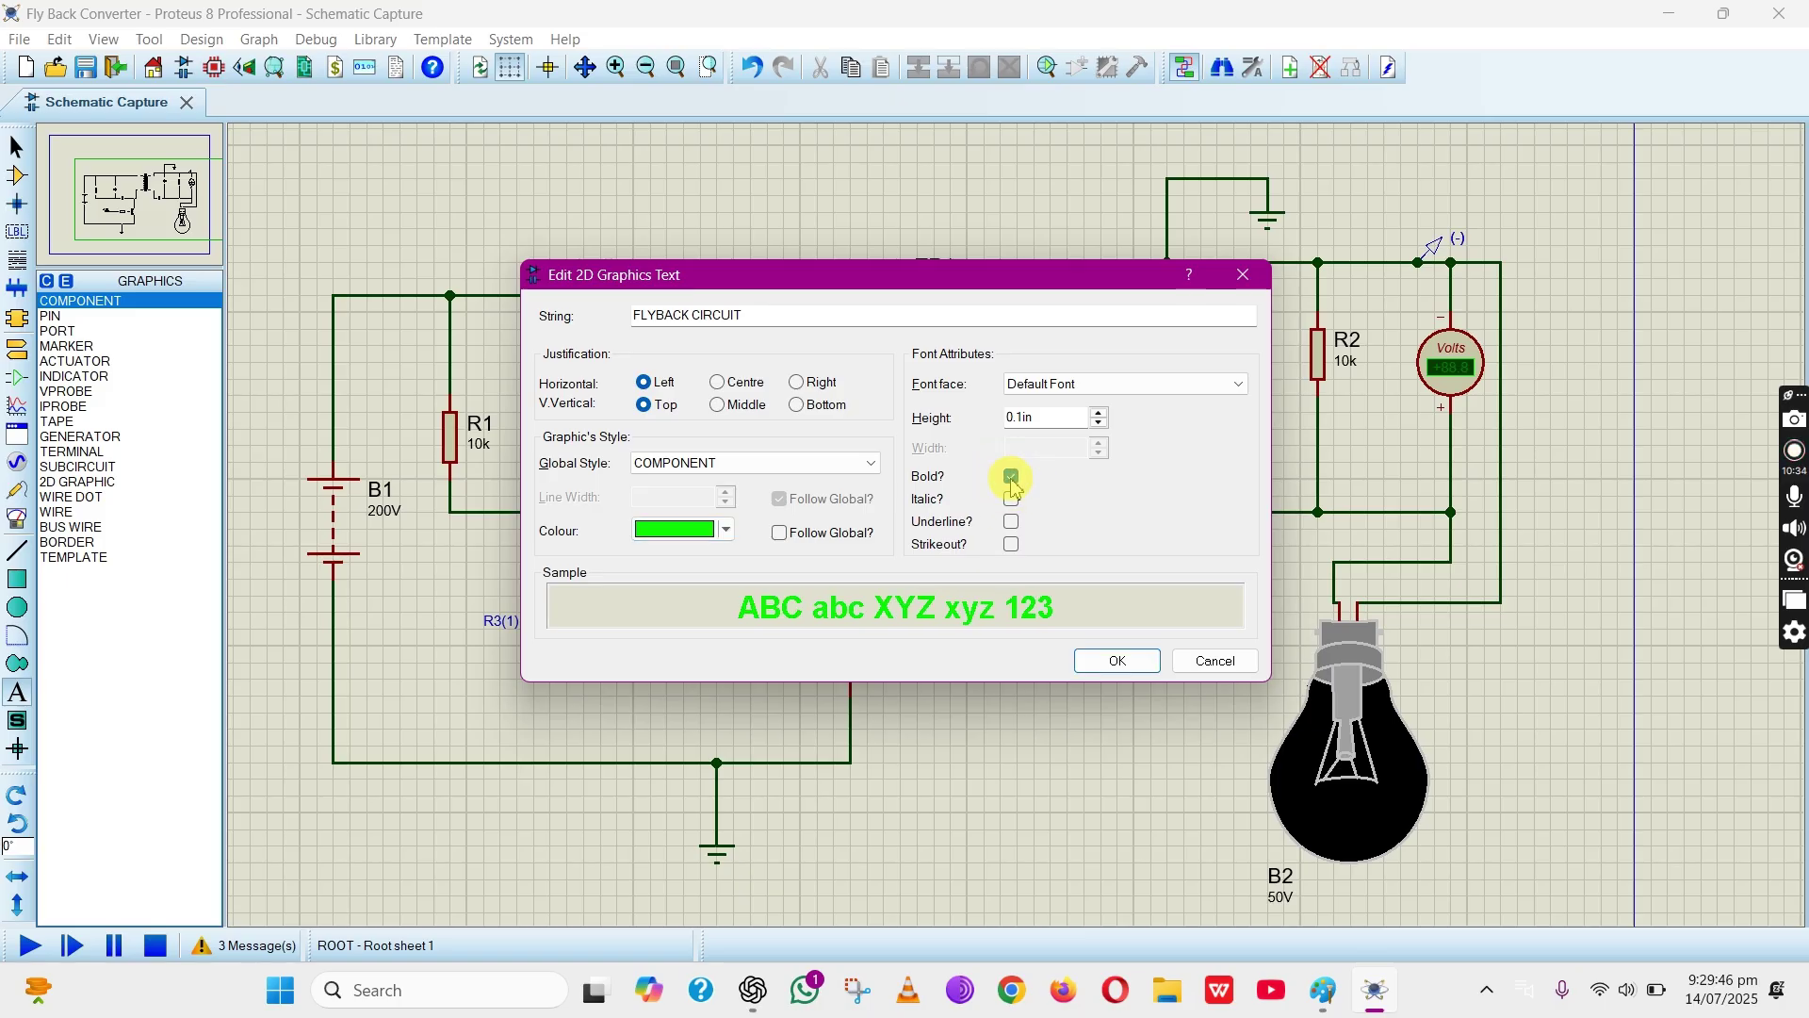
{"action": "left_click", "coordinate": [1011, 476]}
{"action": "left_click", "coordinate": [1026, 420]}
{"action": "key", "text": "BackSpace"}
{"action": "key", "text": "BackSpace"}
Place the green title and drag it to sit centred above transformer TR1
{"action": "left_click", "coordinate": [1131, 658]}
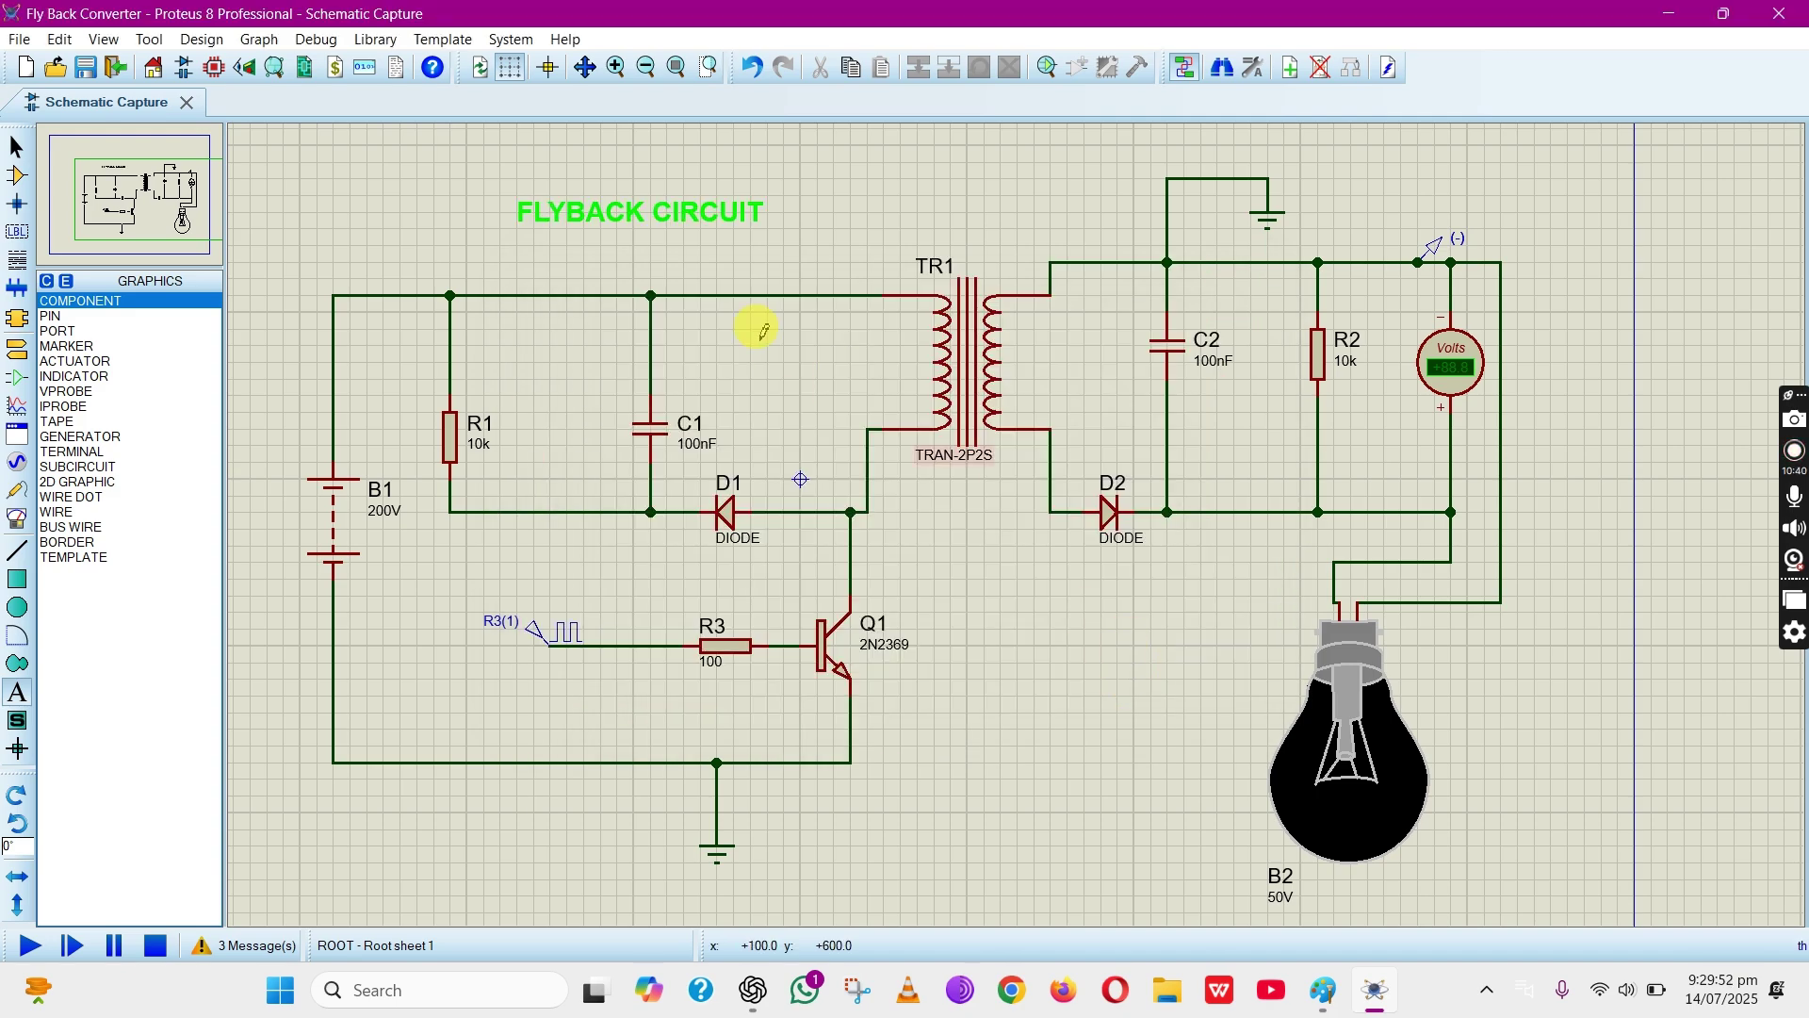
{"action": "right_click", "coordinate": [668, 214]}
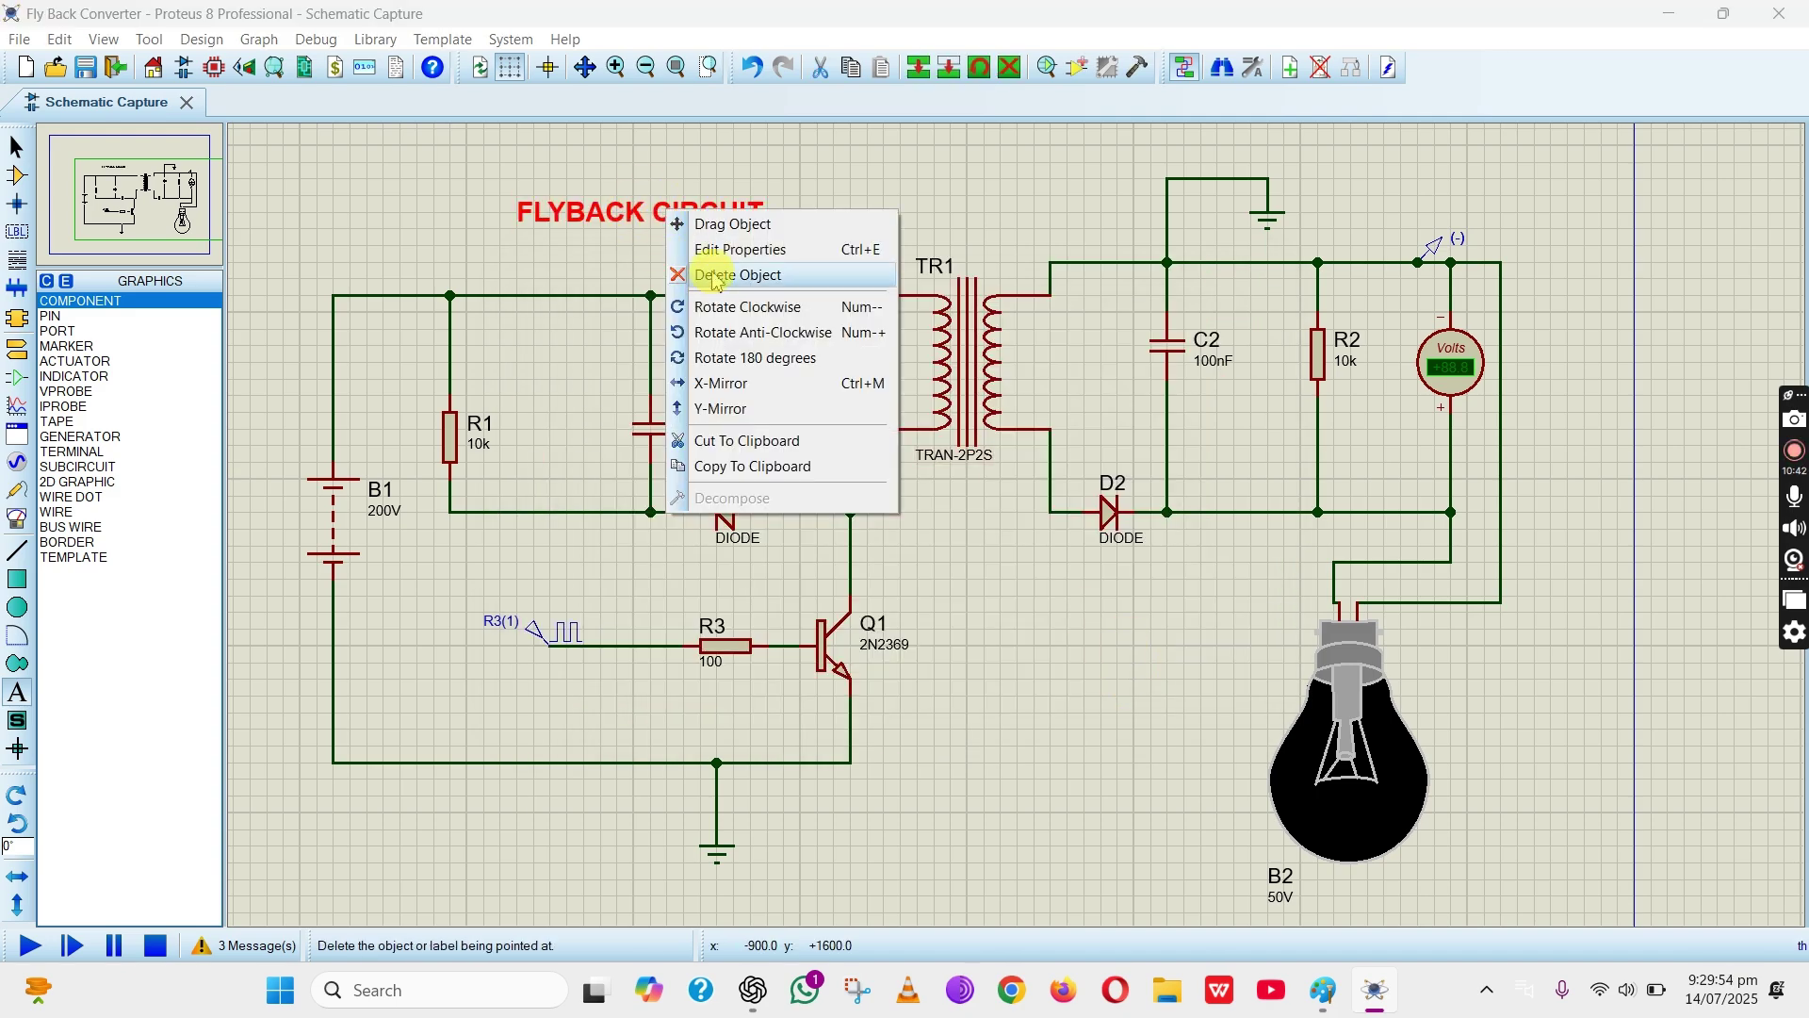
{"action": "left_click", "coordinate": [721, 223]}
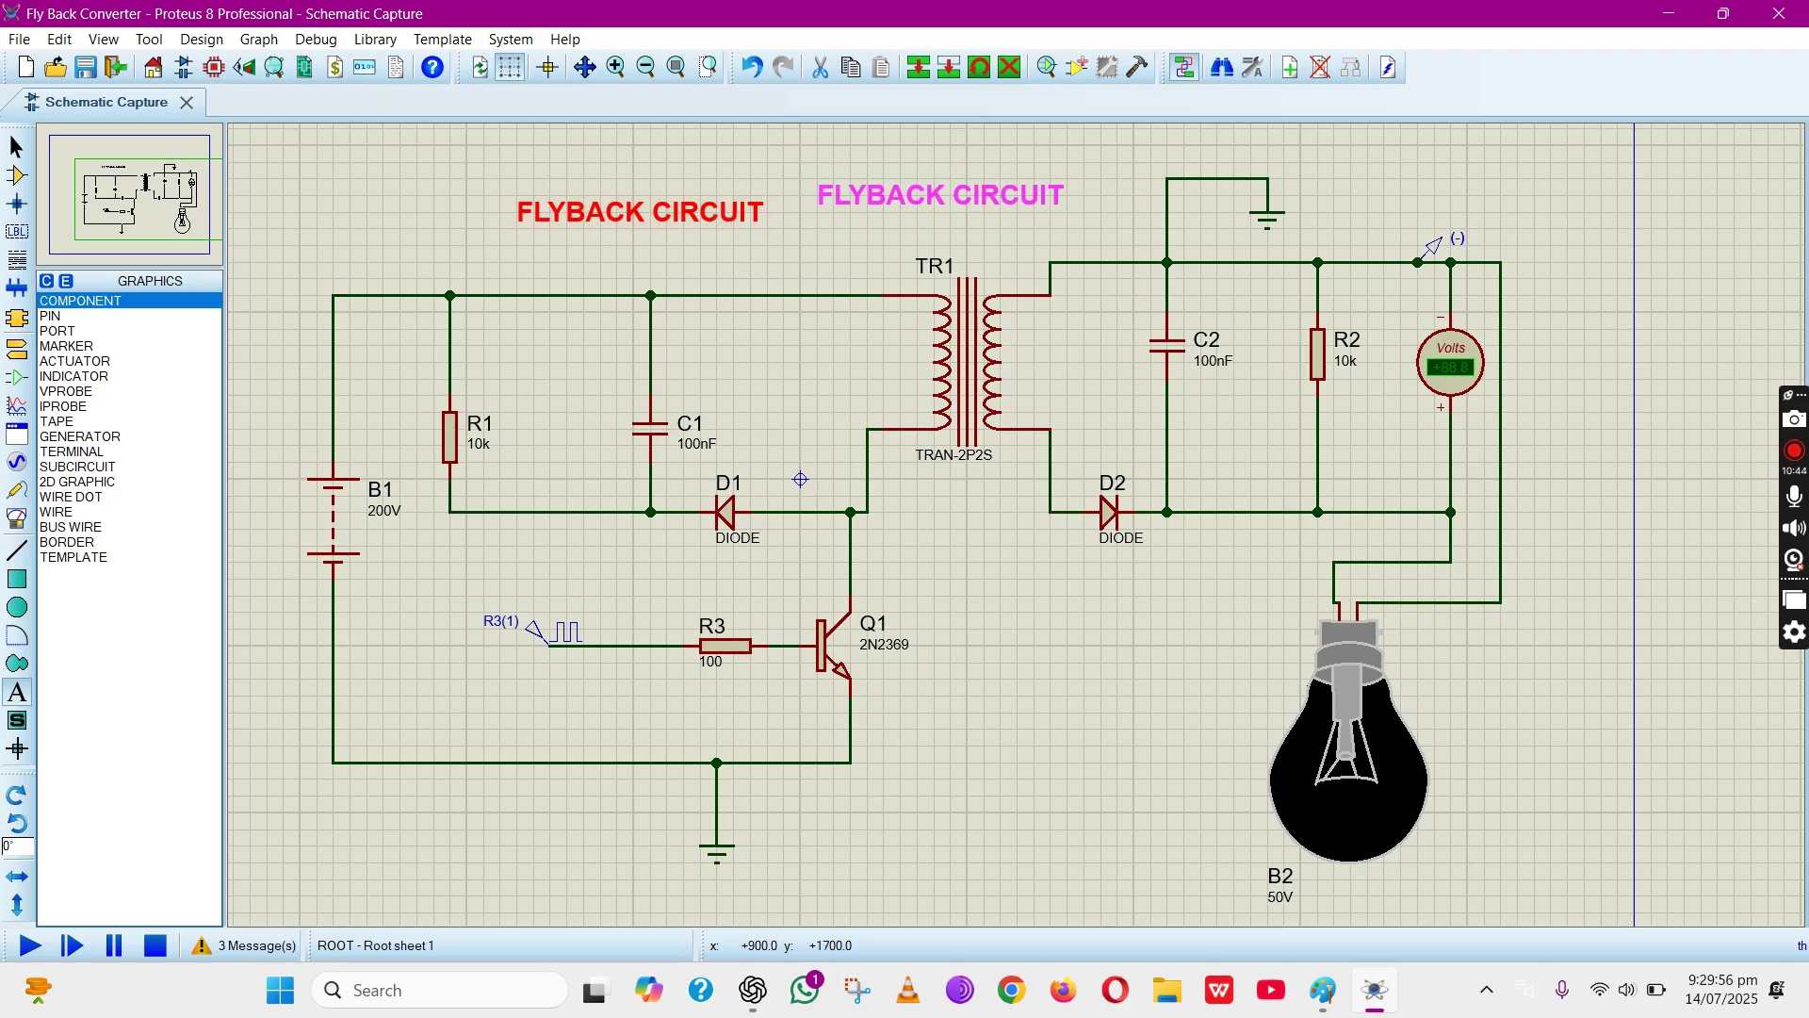
{"action": "left_click", "coordinate": [955, 201]}
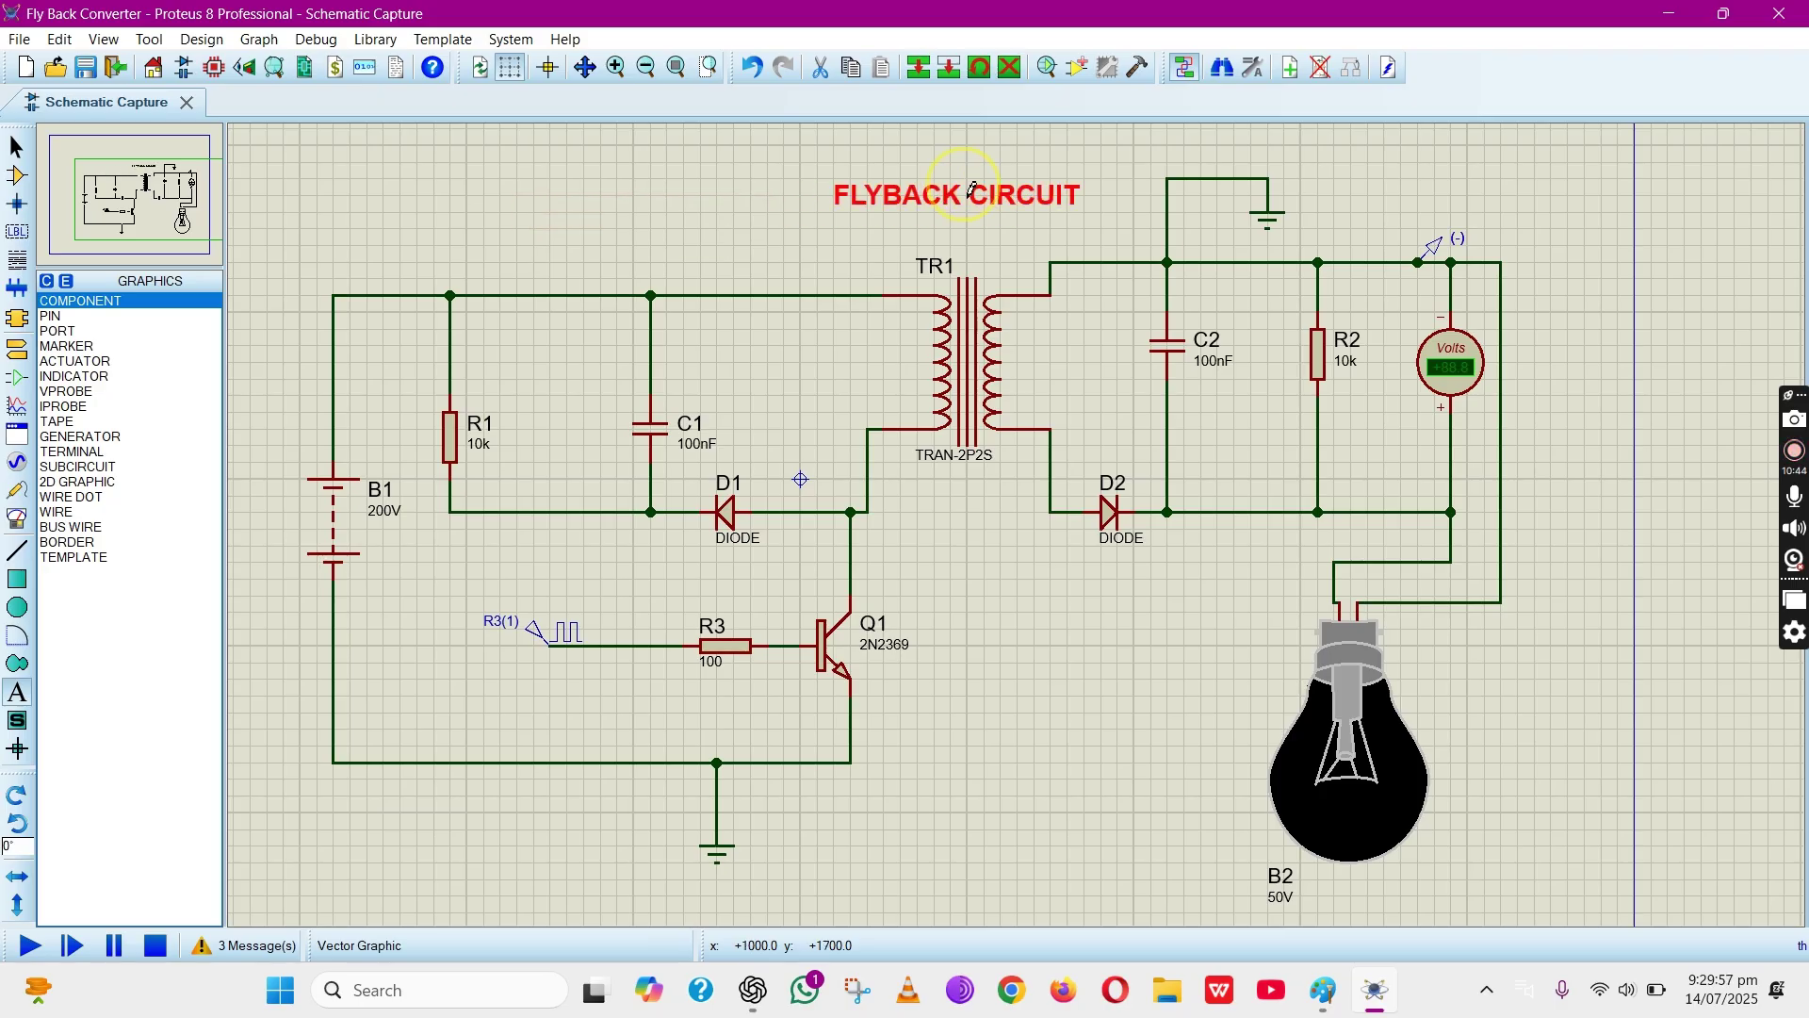
{"action": "left_click", "coordinate": [1017, 226]}
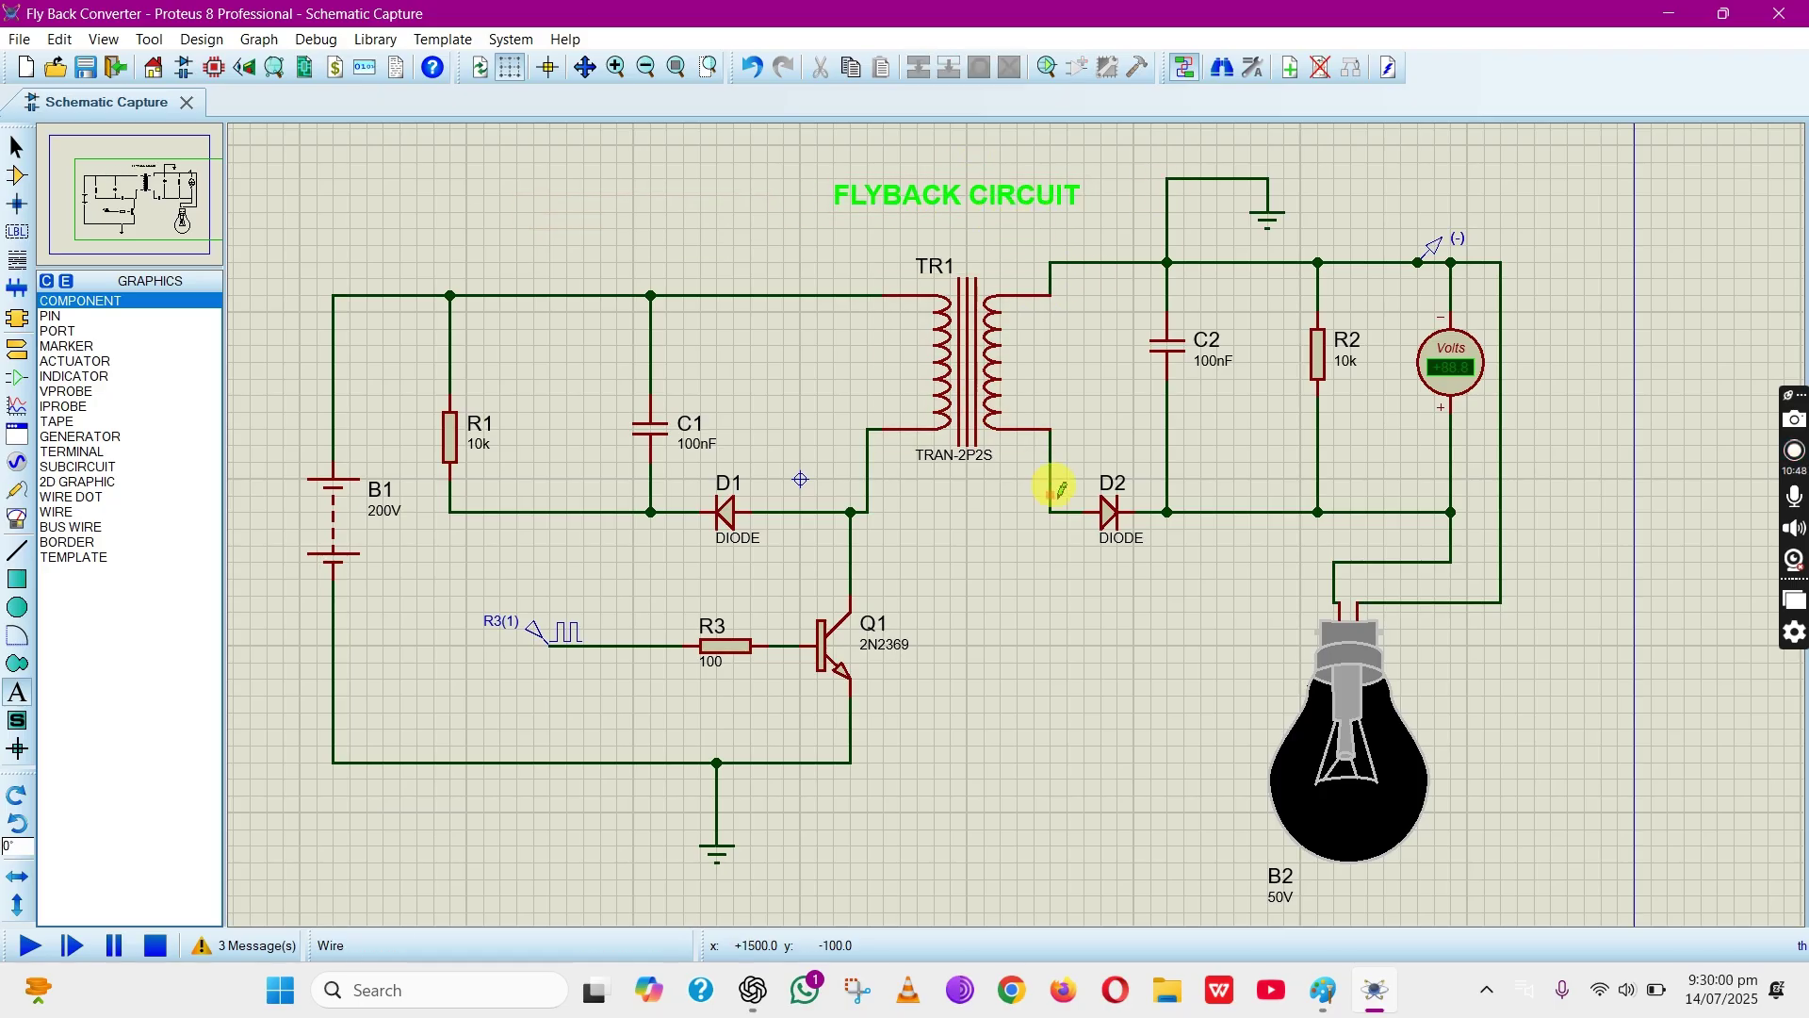